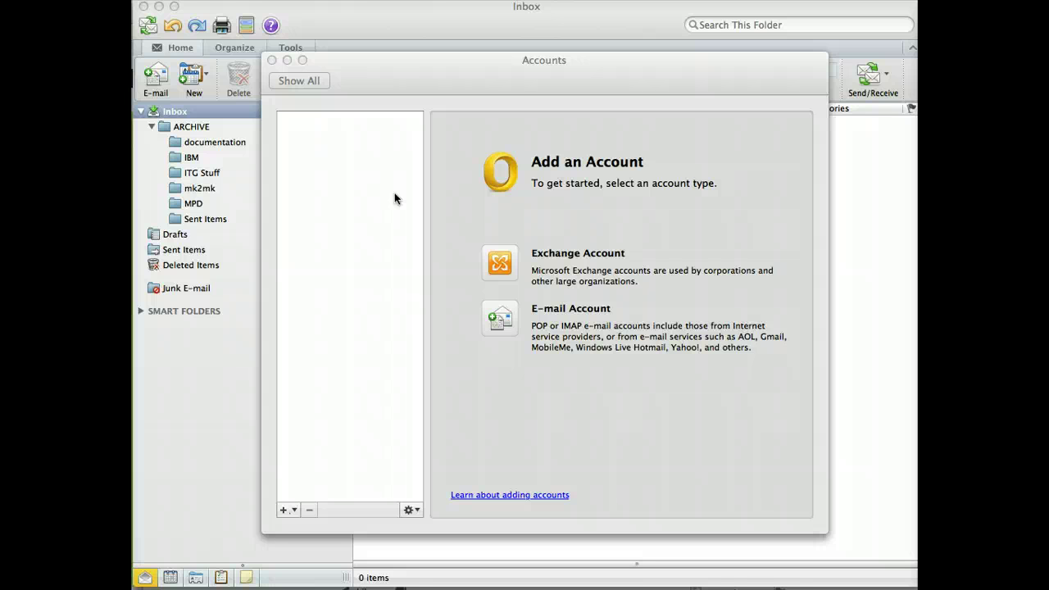
# Step: Open the Accounts settings from Outlook Preferences
pyautogui.click(272, 60)
pyautogui.click(218, 4)
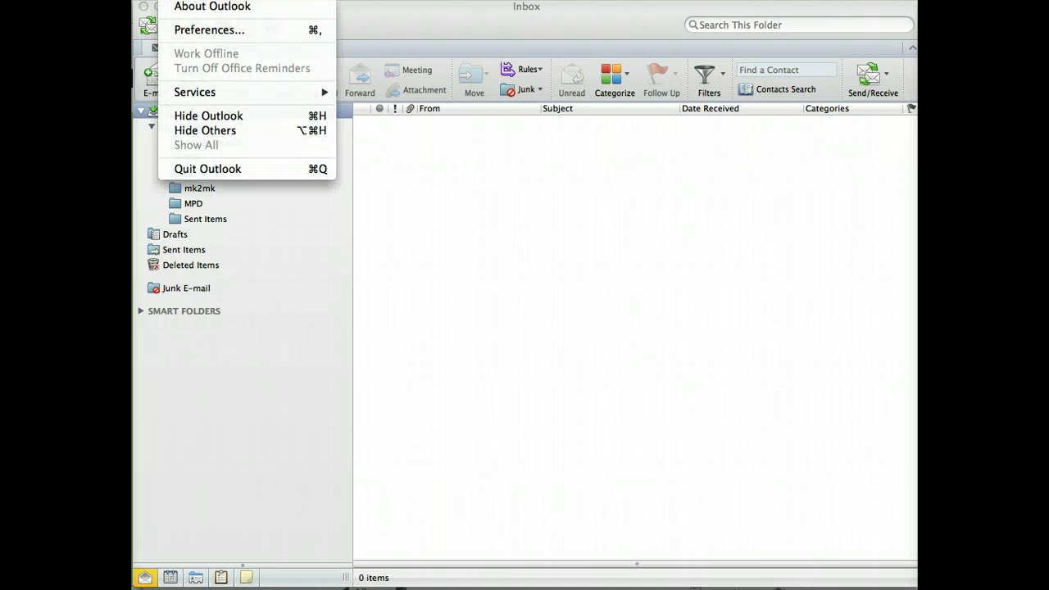
pyautogui.click(215, 28)
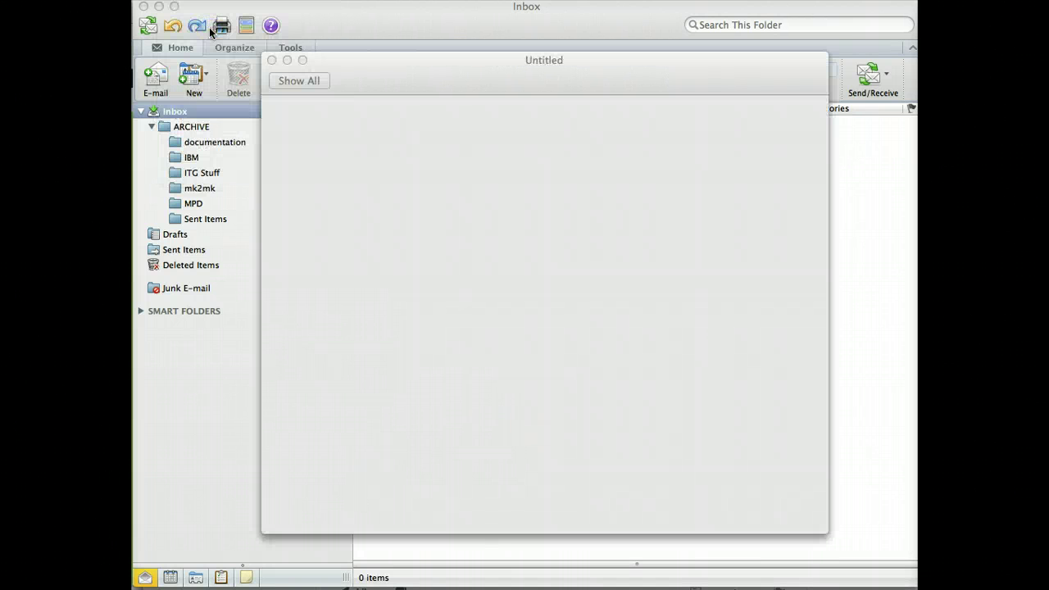
pyautogui.click(427, 230)
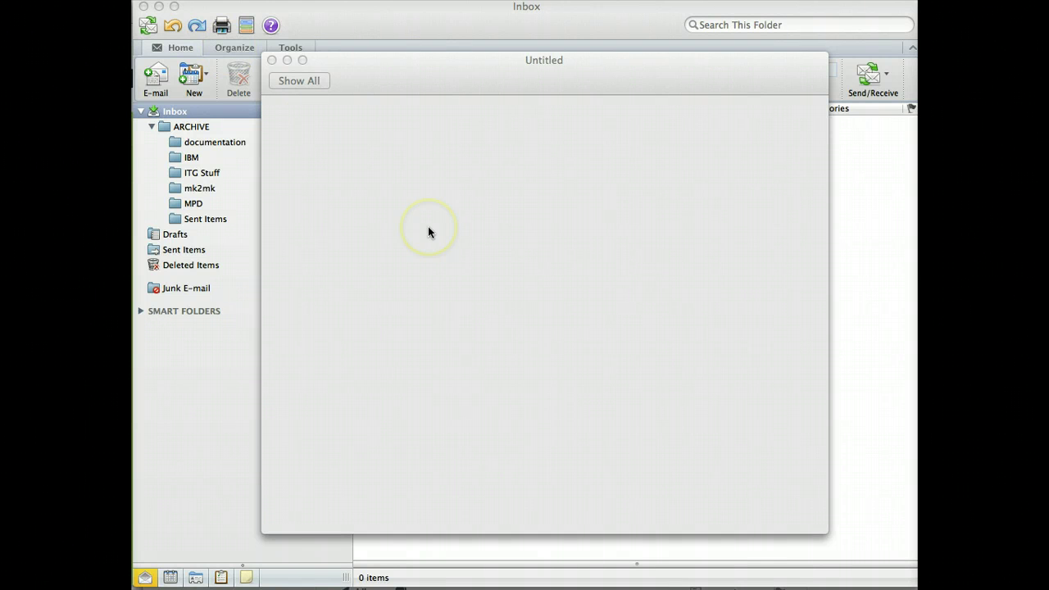
pyautogui.click(303, 80)
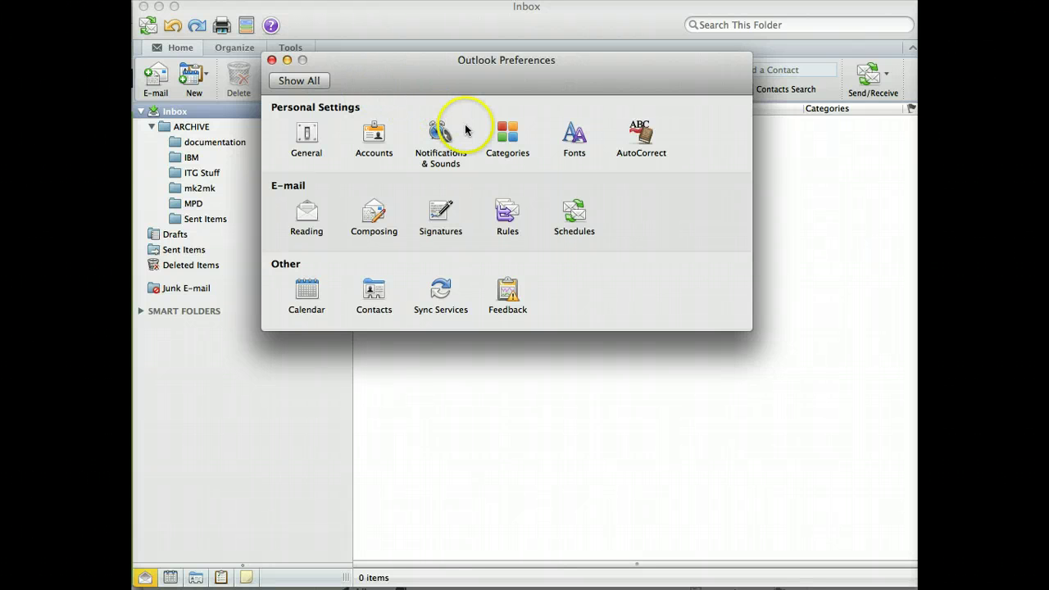
pyautogui.click(374, 137)
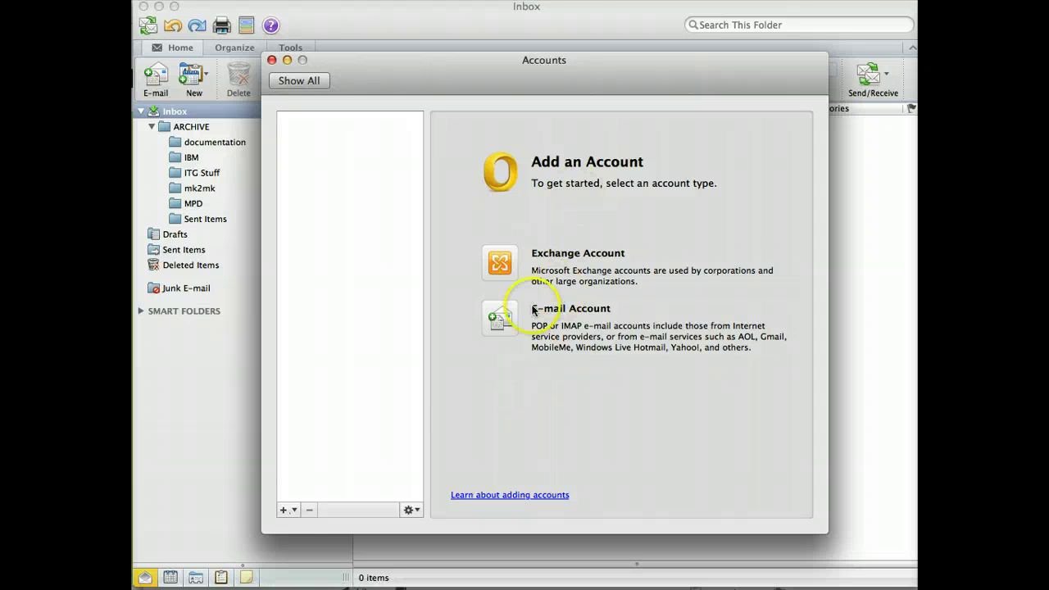
# Step: Start a new e-mail account, entering the e-mail address, password and user name
pyautogui.click(296, 511)
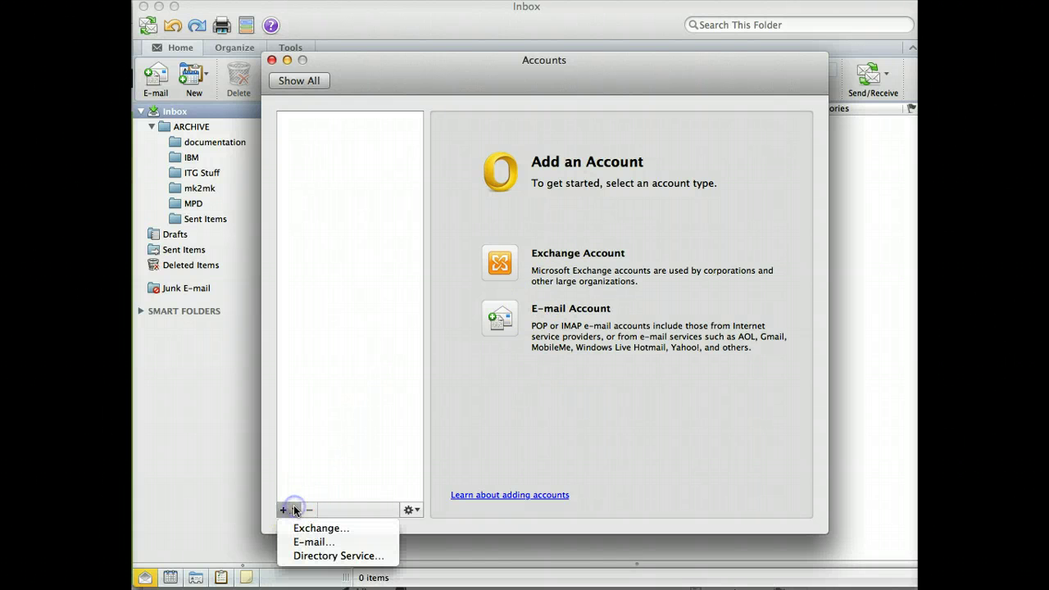
pyautogui.click(317, 542)
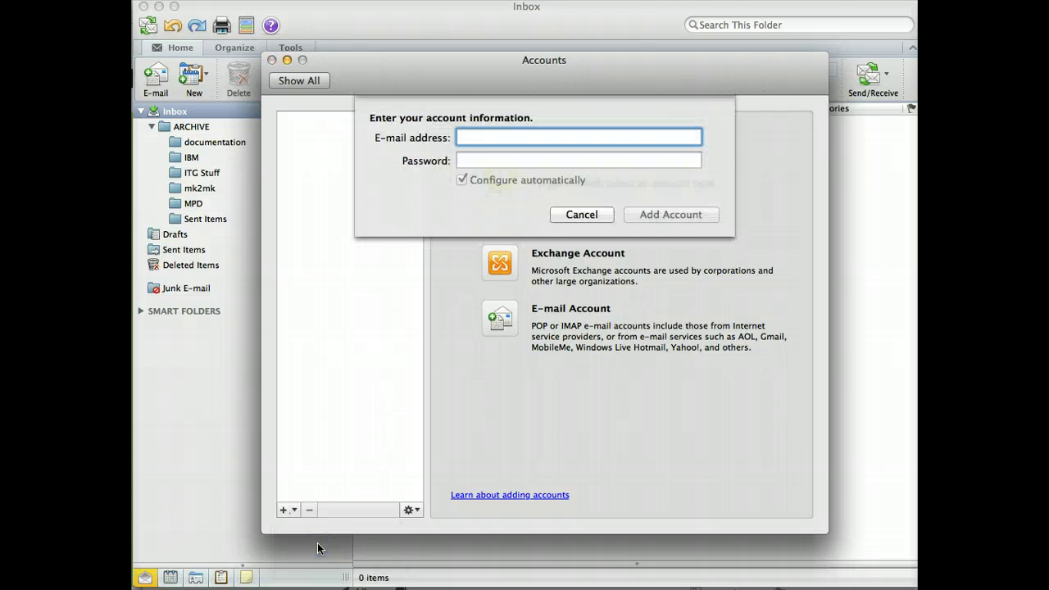
pyautogui.click(366, 449)
pyautogui.press('Tab')
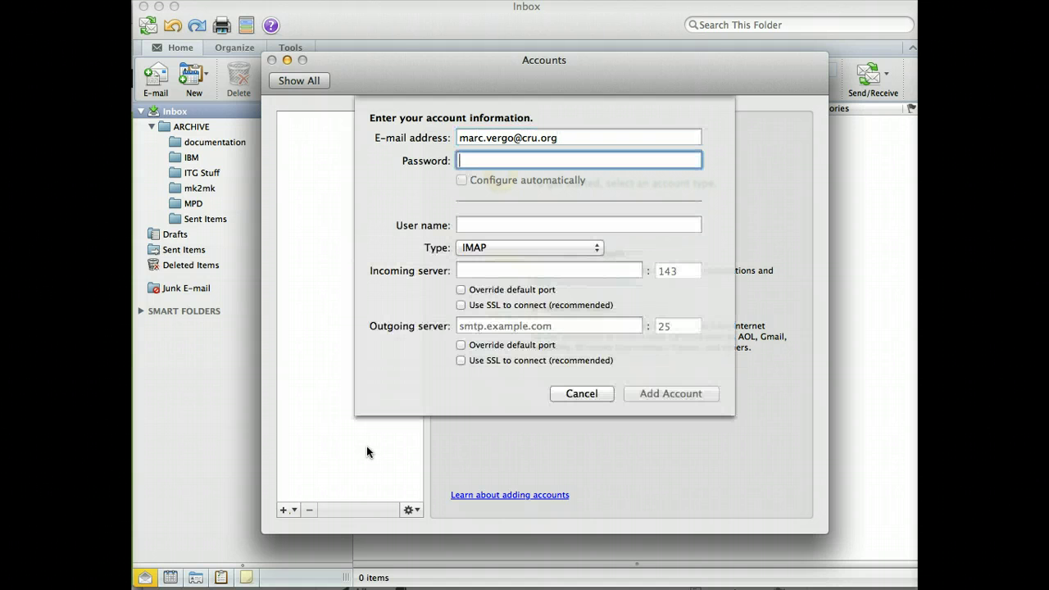
pyautogui.write('••••••••')
pyautogui.click(542, 220)
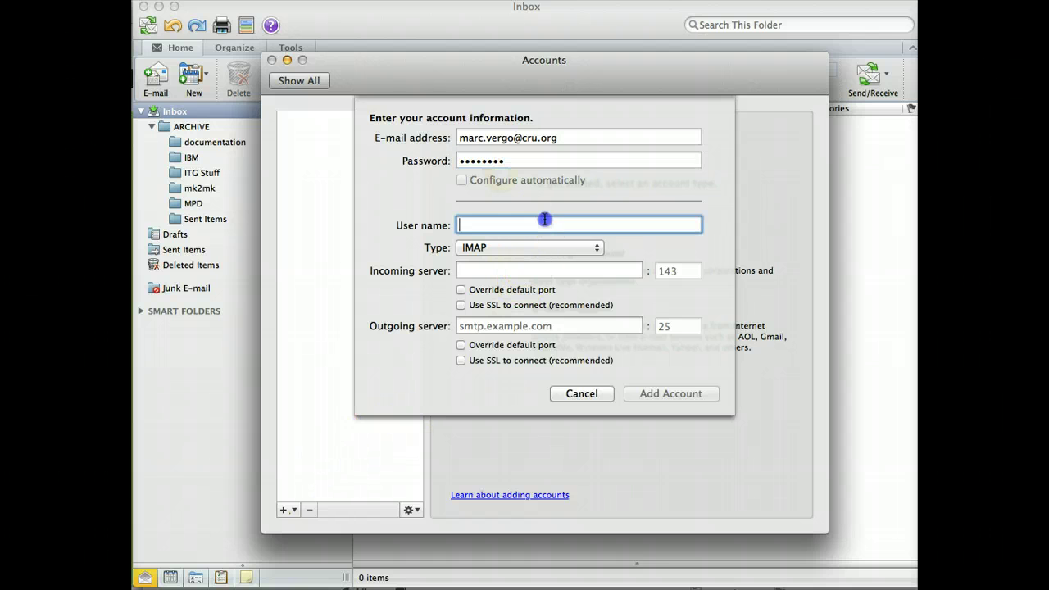
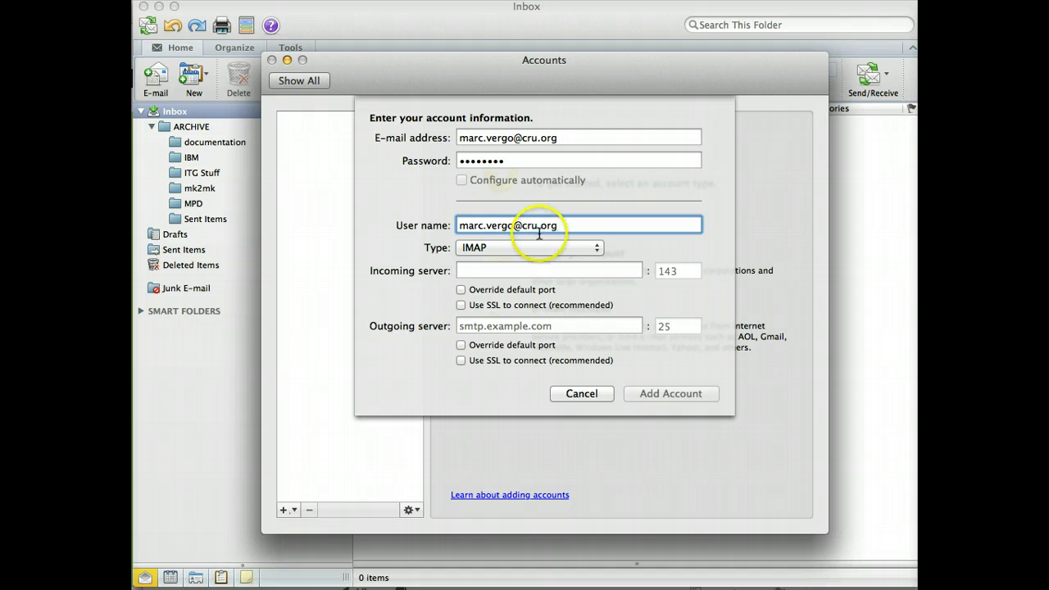
# Step: Set the incoming server to imap.gmail.com on port 993 with SSL
pyautogui.click(535, 270)
pyautogui.write('i')
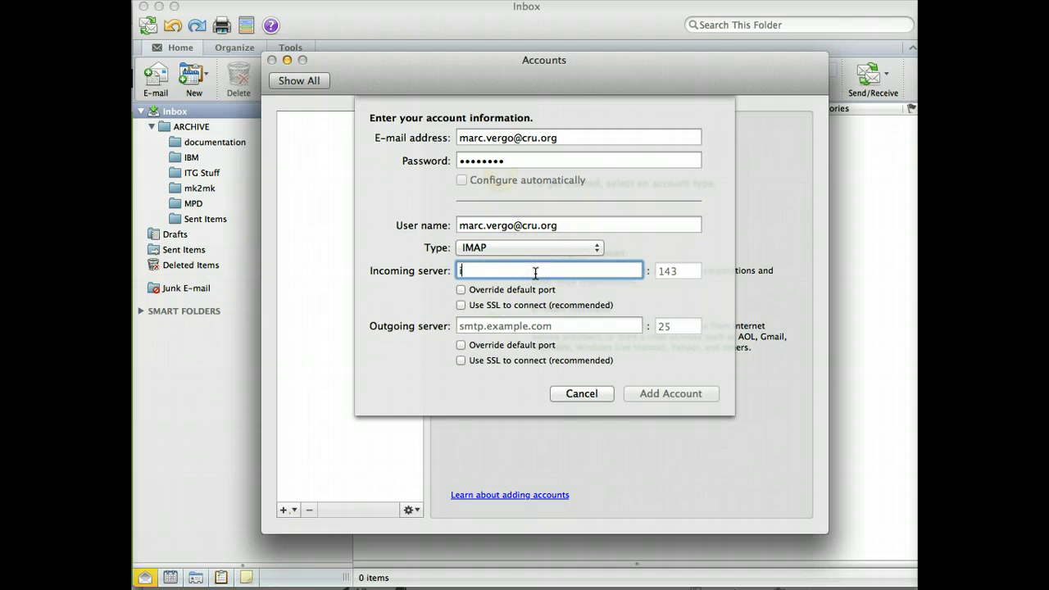
pyautogui.write('map.gmail.com')
pyautogui.press('Tab')
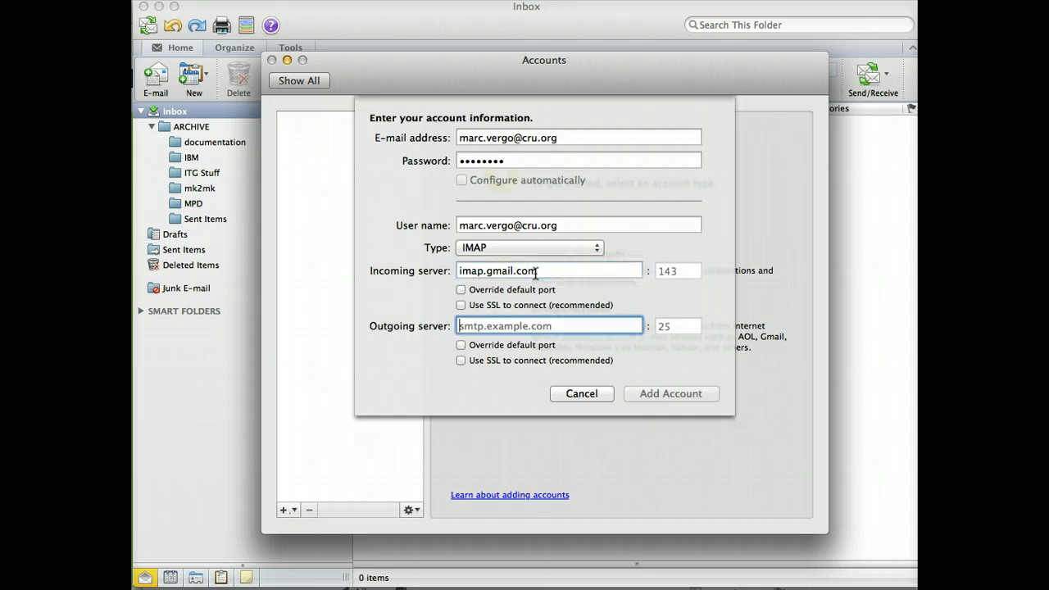
pyautogui.click(460, 289)
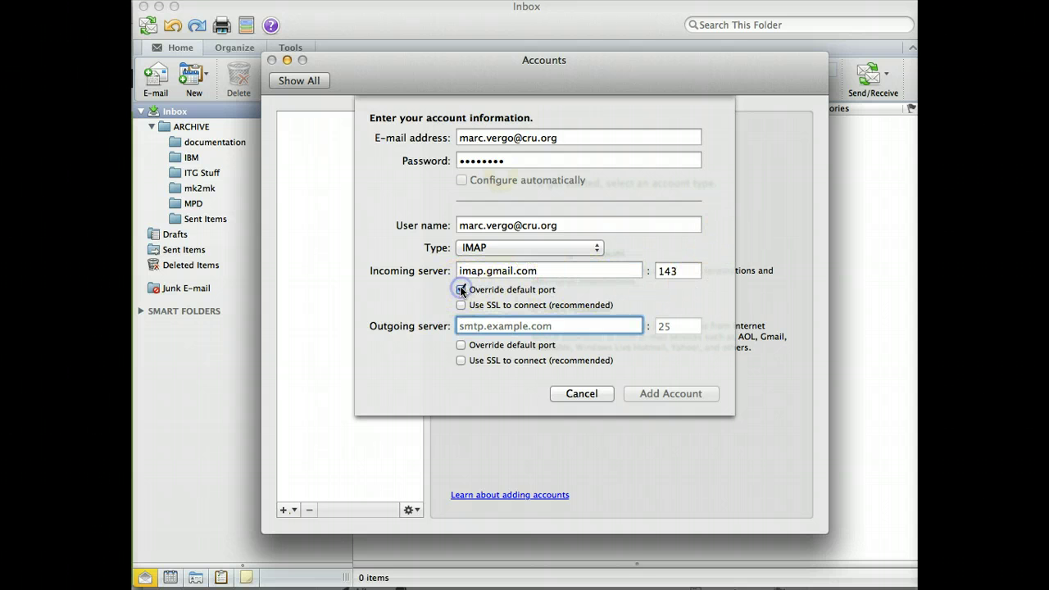
pyautogui.click(460, 305)
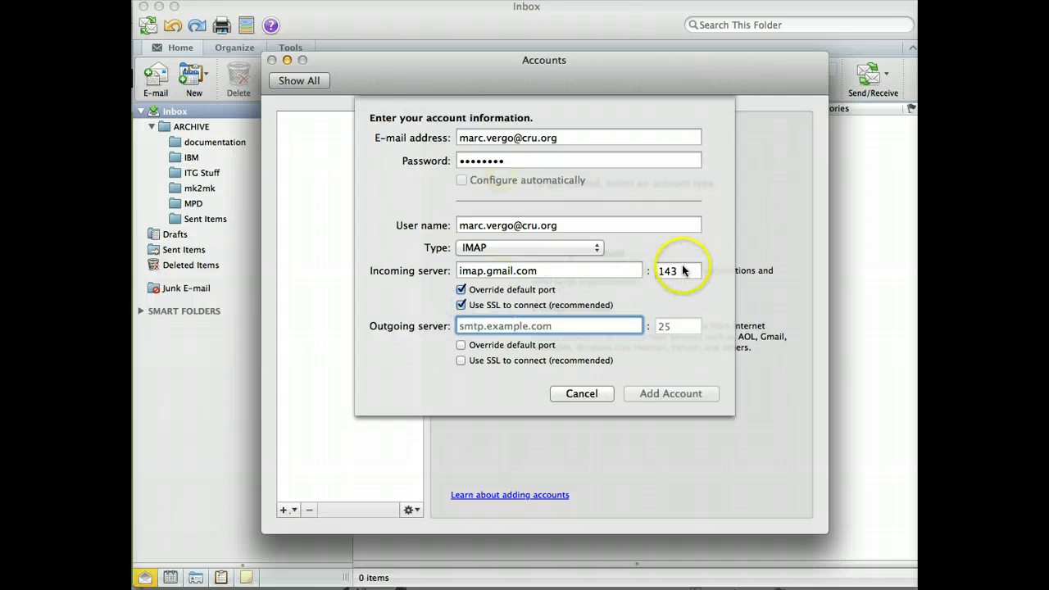
pyautogui.doubleClick(683, 270)
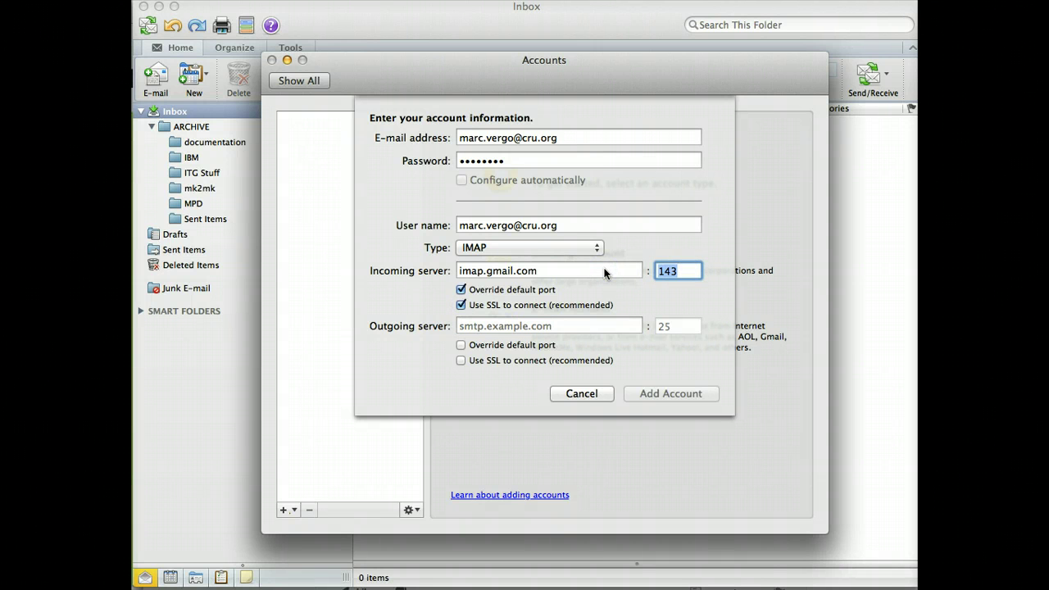
pyautogui.write('993')
# Step: Set the outgoing server to smtp.gmail.com on port 465 with SSL and add the account
pyautogui.click(584, 325)
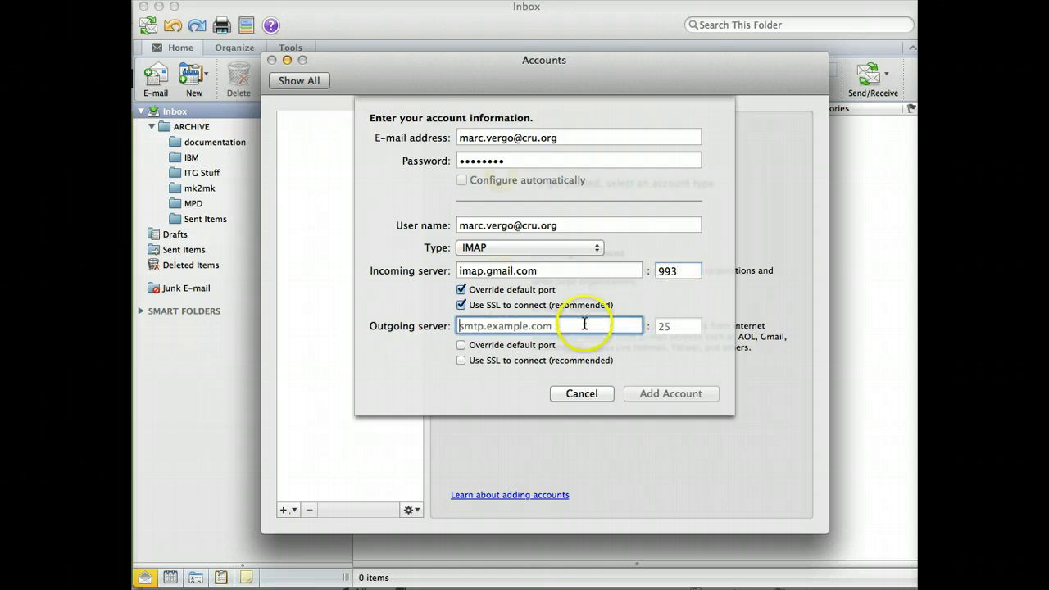
pyautogui.write('smtp')
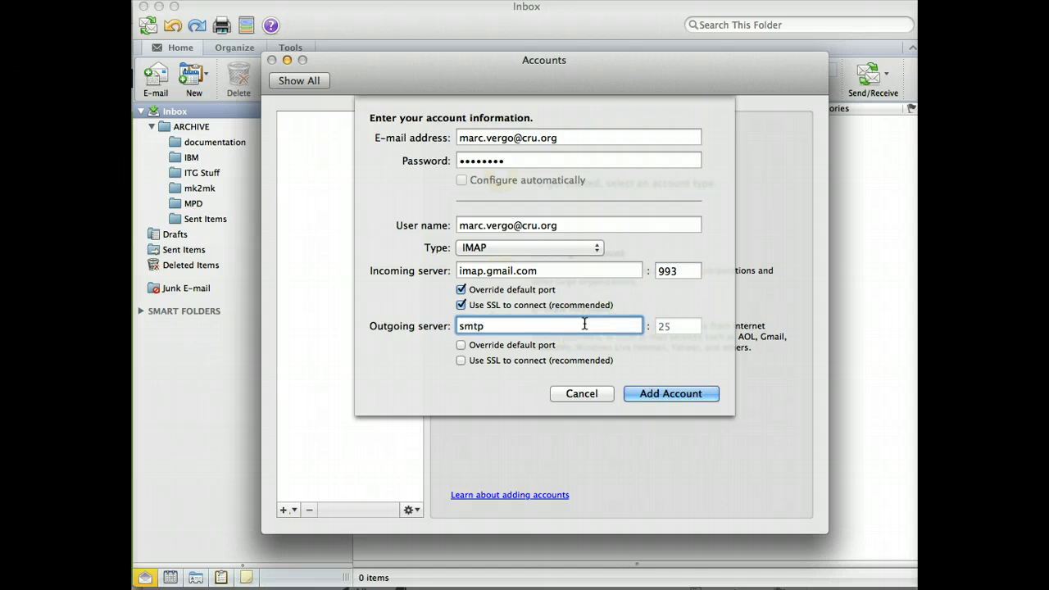
pyautogui.write('.gmail.com')
pyautogui.click(461, 345)
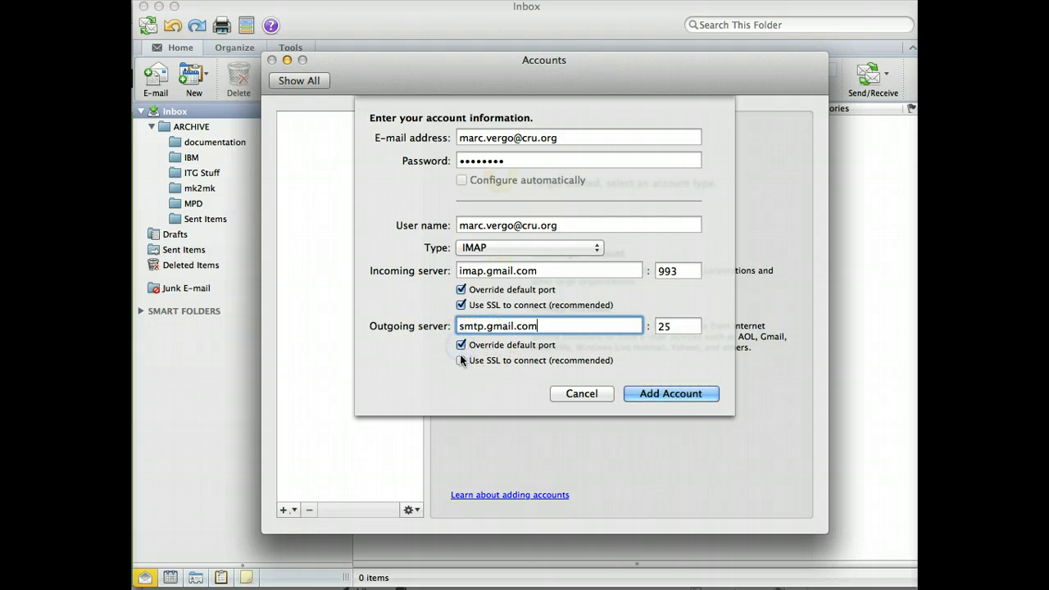
pyautogui.click(461, 361)
pyautogui.press('Tab')
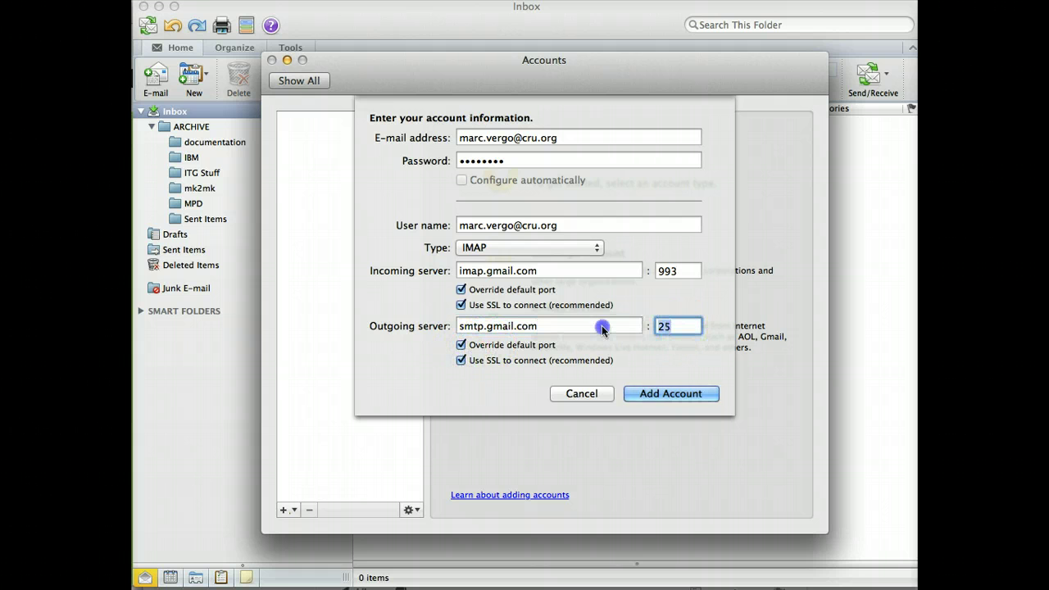
pyautogui.write('465')
pyautogui.click(668, 395)
# Step: Confirm Add Account so the Cru IMAP account and its folders appear
pyautogui.click(666, 396)
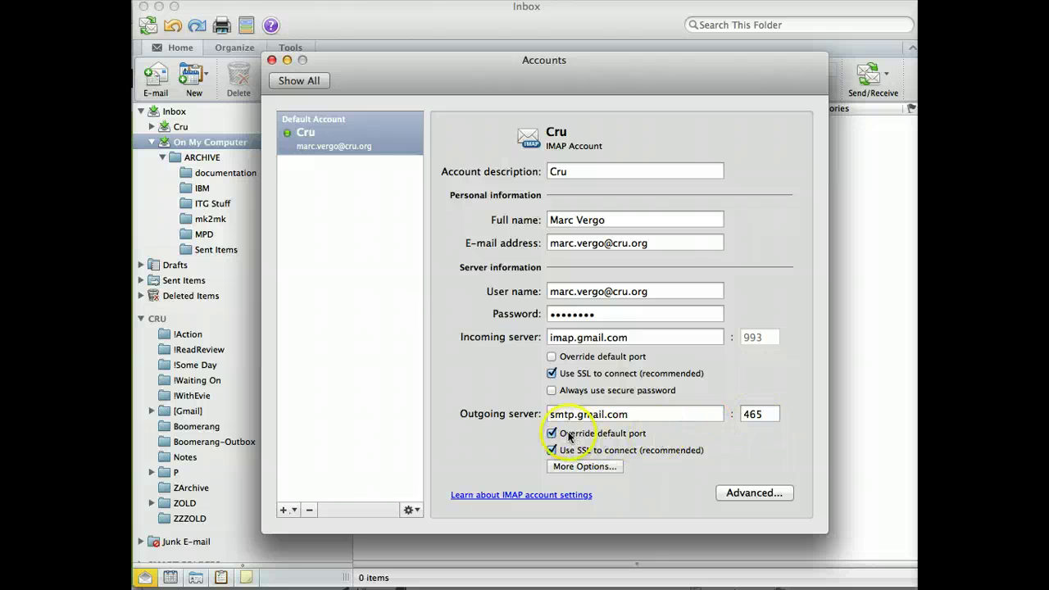
# Step: Set smtp.gmail.com authentication to User Name and Password, entering the account's credentials
pyautogui.click(583, 467)
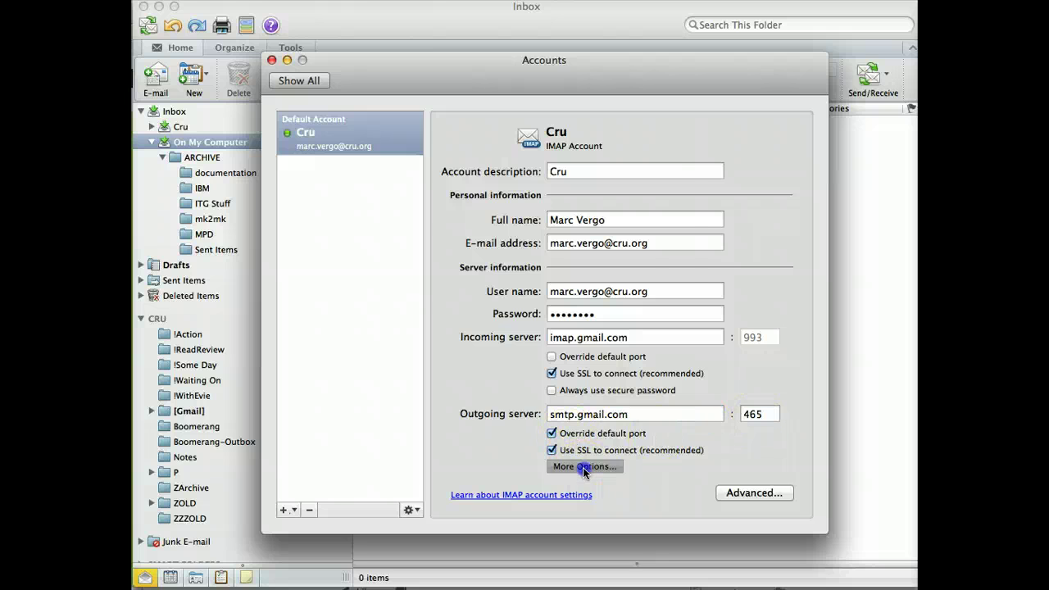
pyautogui.click(601, 144)
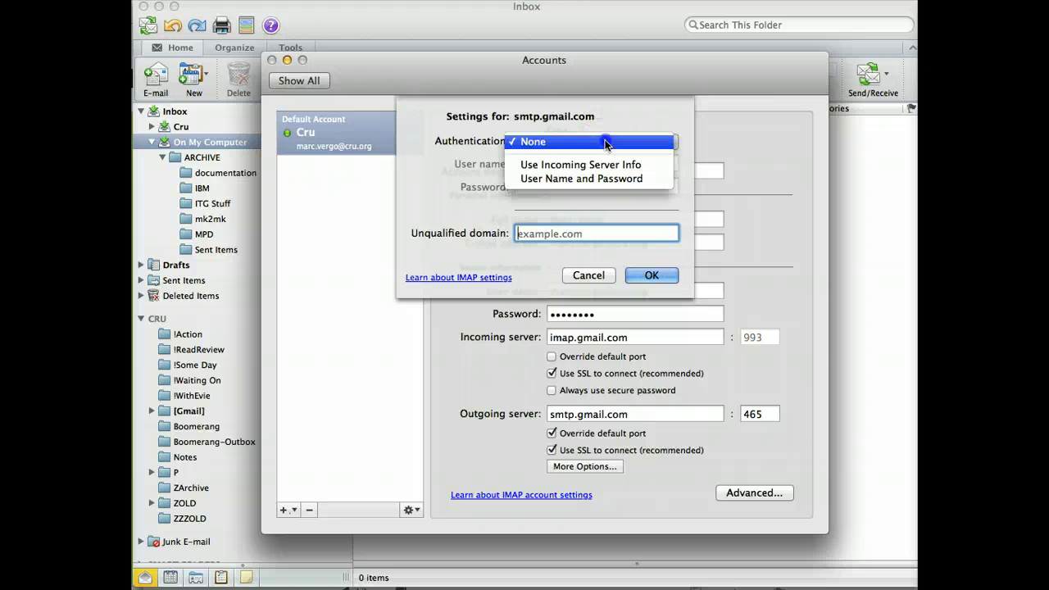
pyautogui.click(600, 179)
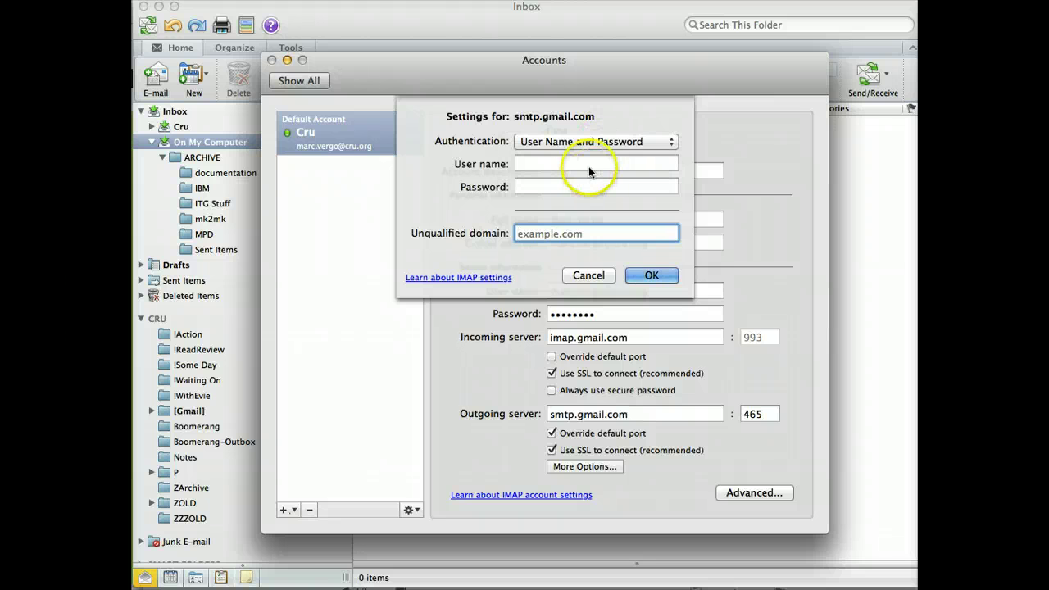
pyautogui.click(586, 164)
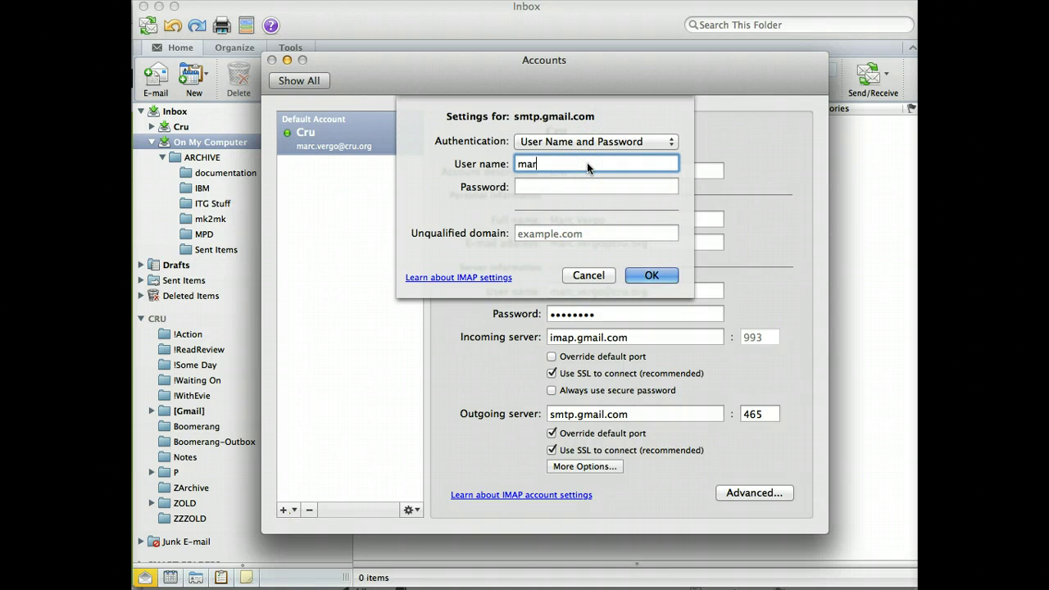
pyautogui.press('Tab')
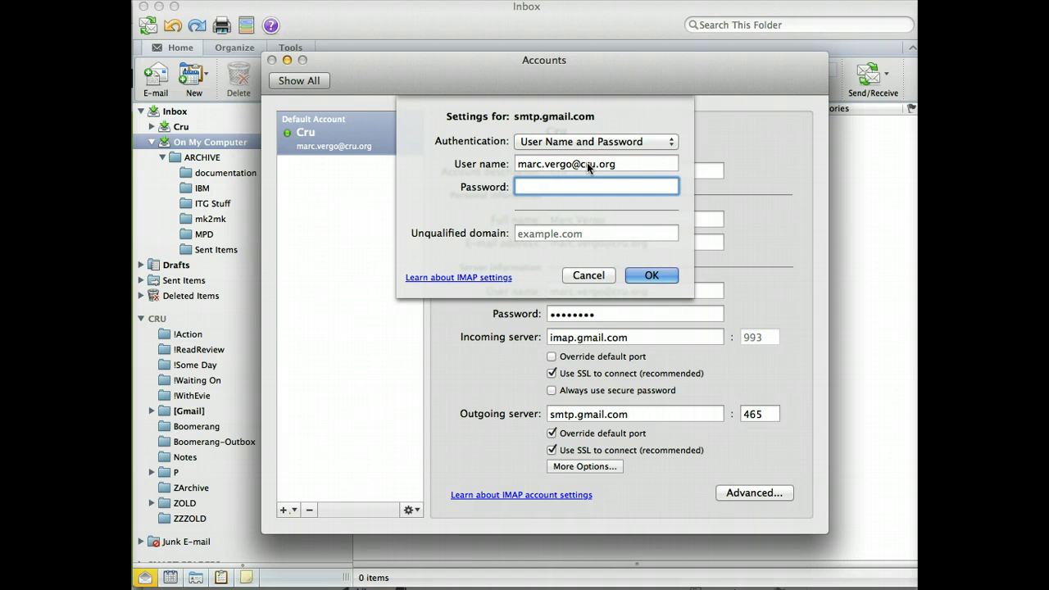
pyautogui.write('••••••••')
pyautogui.click(651, 275)
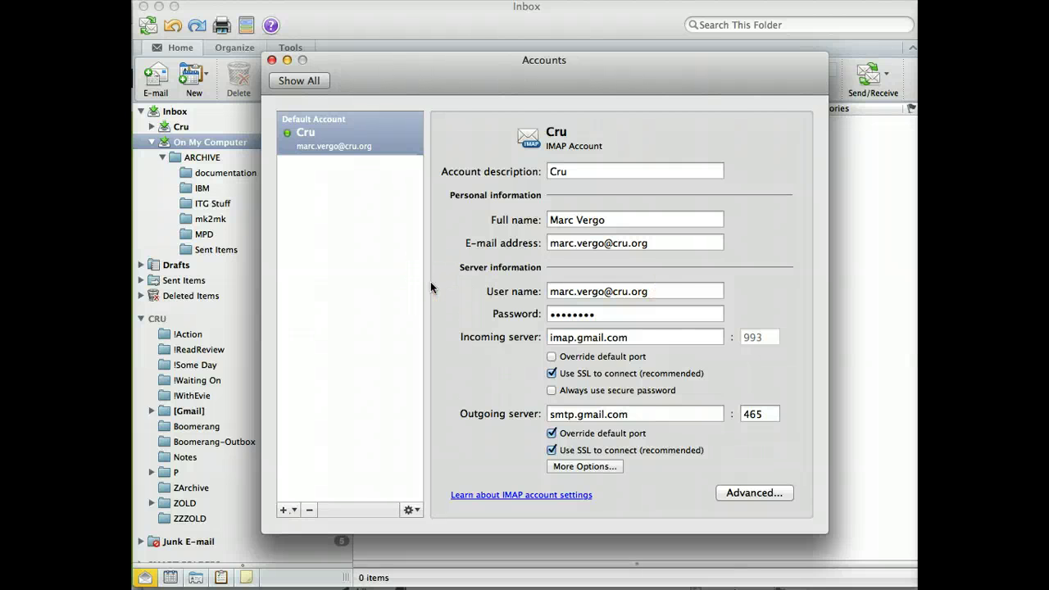
# Step: Expand the Cru account's folders, check inside folder P, and open the empty ZArchive folder
pyautogui.click(273, 60)
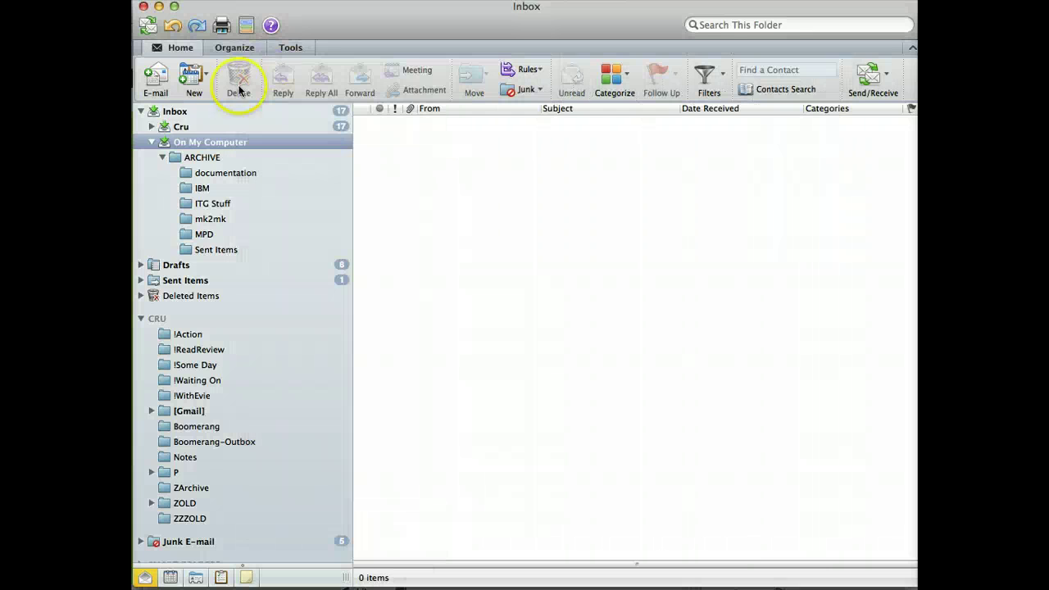
pyautogui.click(179, 127)
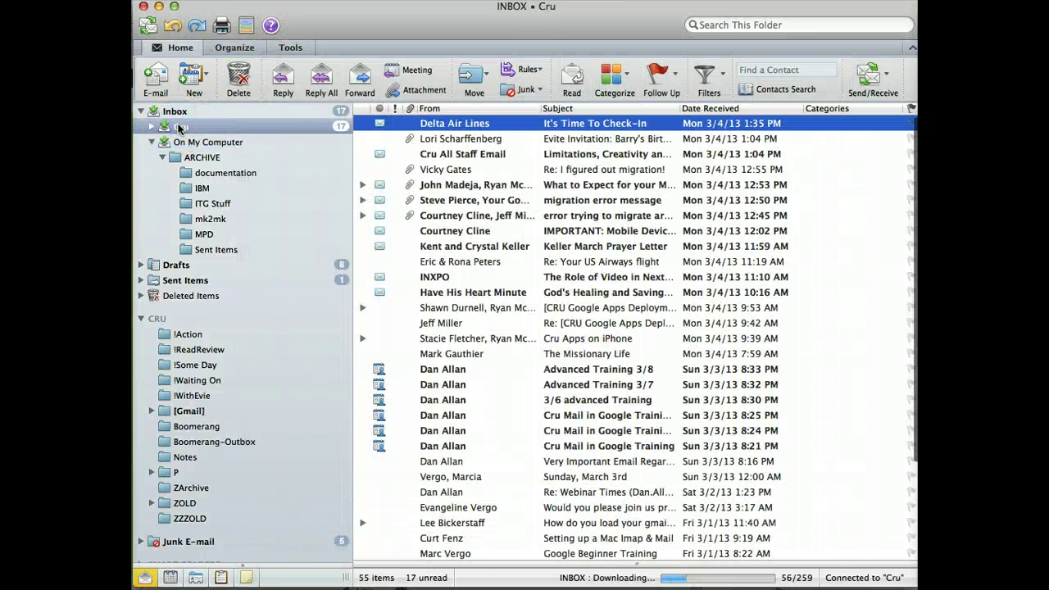
pyautogui.click(152, 128)
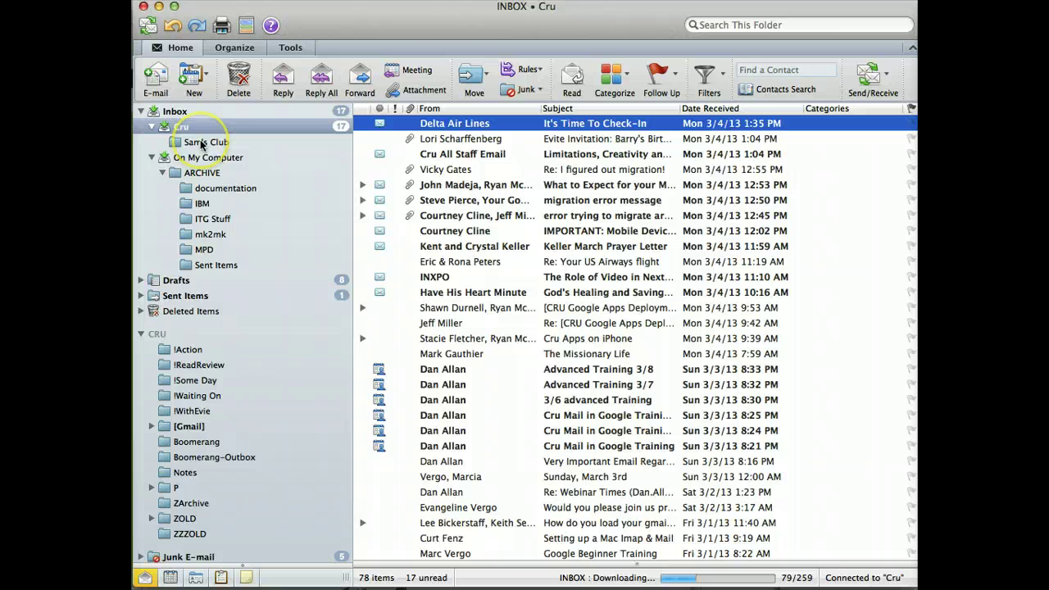
pyautogui.scroll(-1, 192, 386)
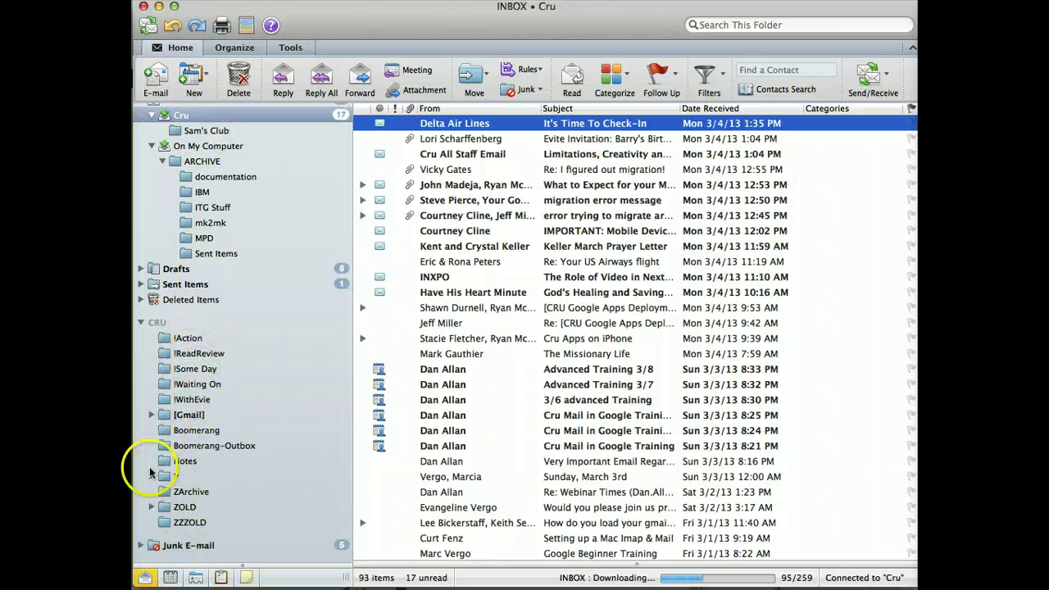
pyautogui.click(150, 473)
pyautogui.click(150, 475)
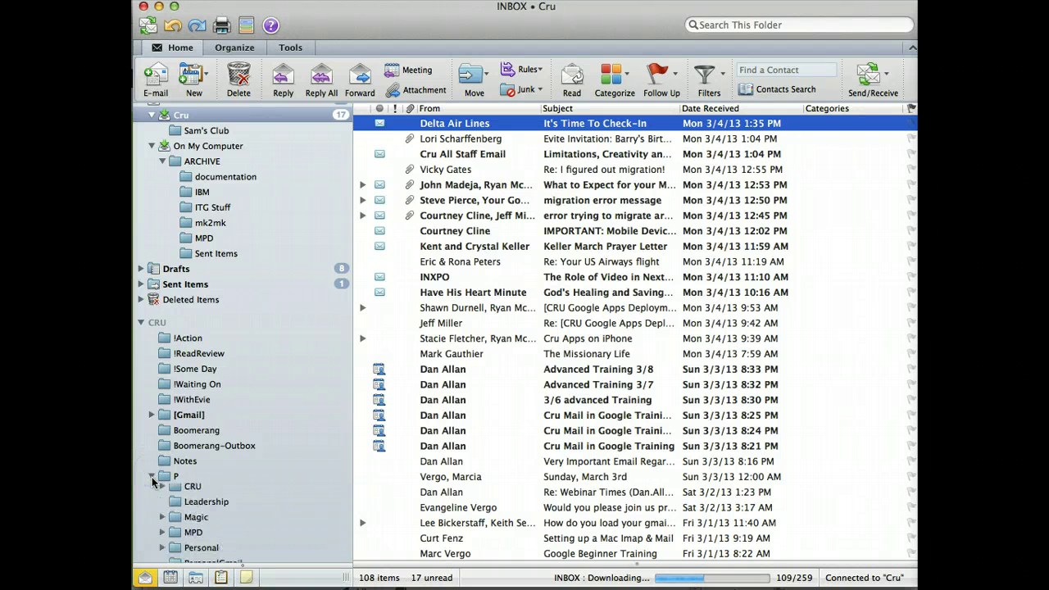
pyautogui.click(151, 476)
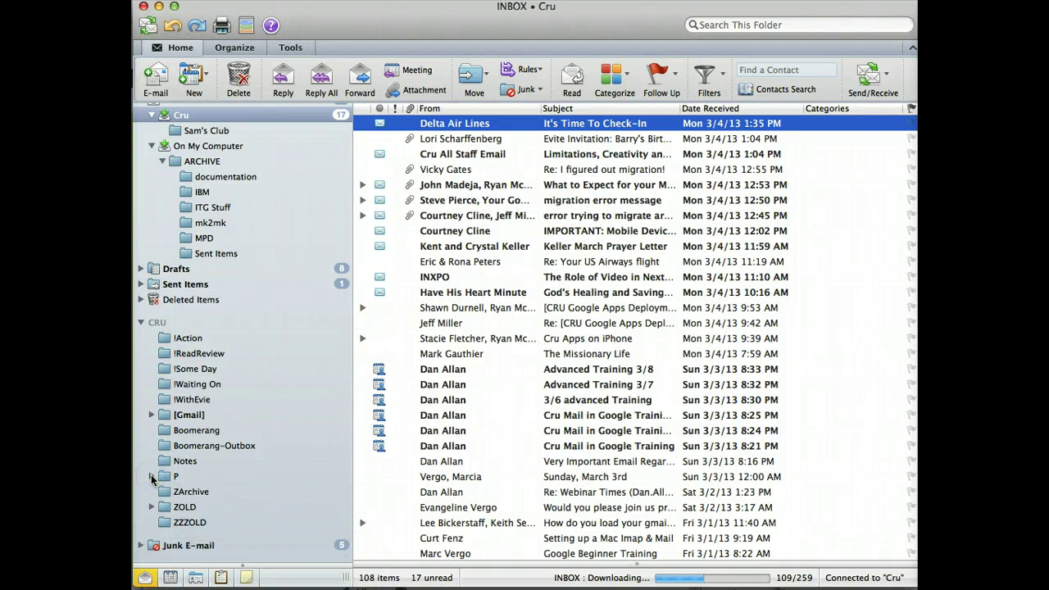
pyautogui.click(195, 494)
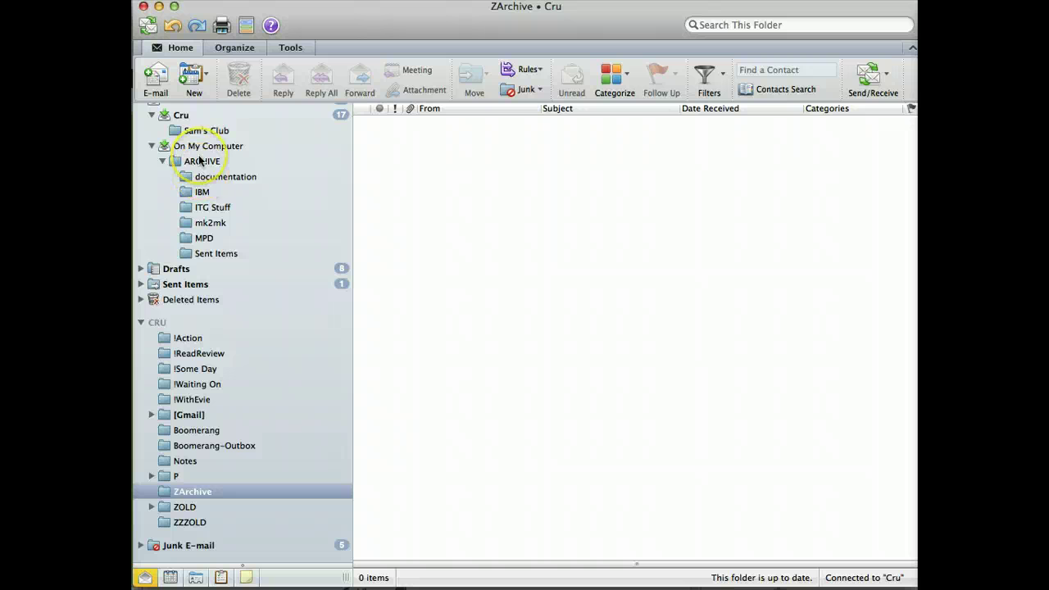
# Step: Switch from Outlook to the Gmail inbox in Chrome
pyautogui.scroll(2, 199, 159)
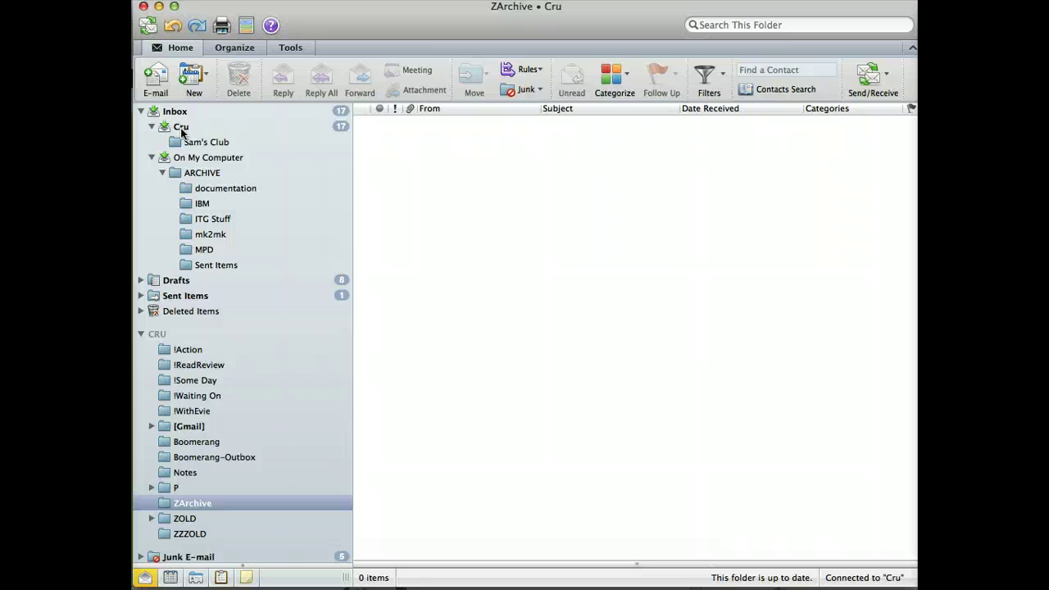
pyautogui.press('super+Tab')
pyautogui.press('super+Tab')
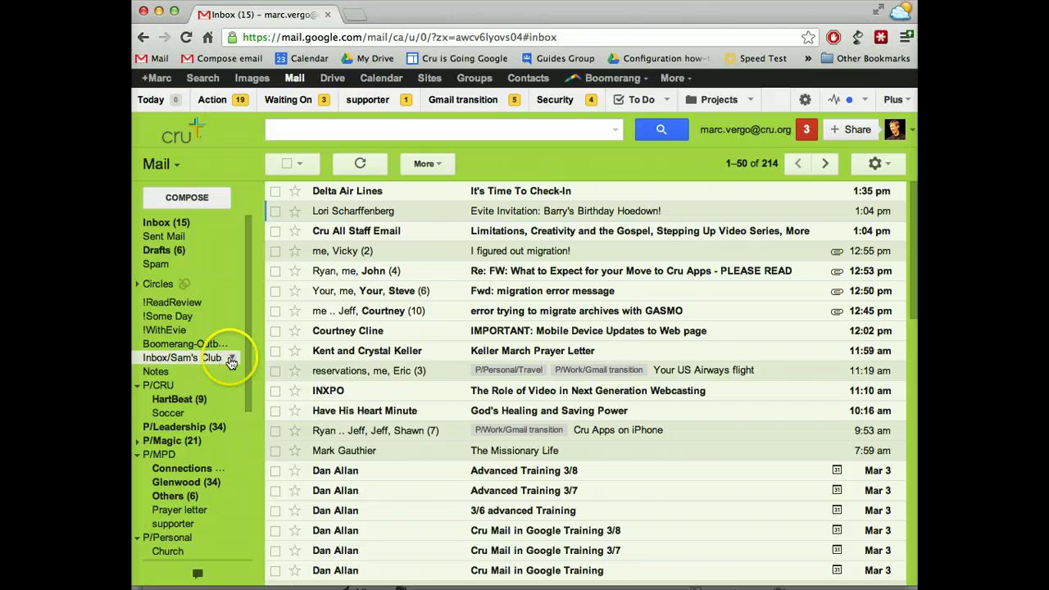
# Step: Edit the Inbox/Sam's Club label, renaming it to Sam's Club
pyautogui.click(235, 360)
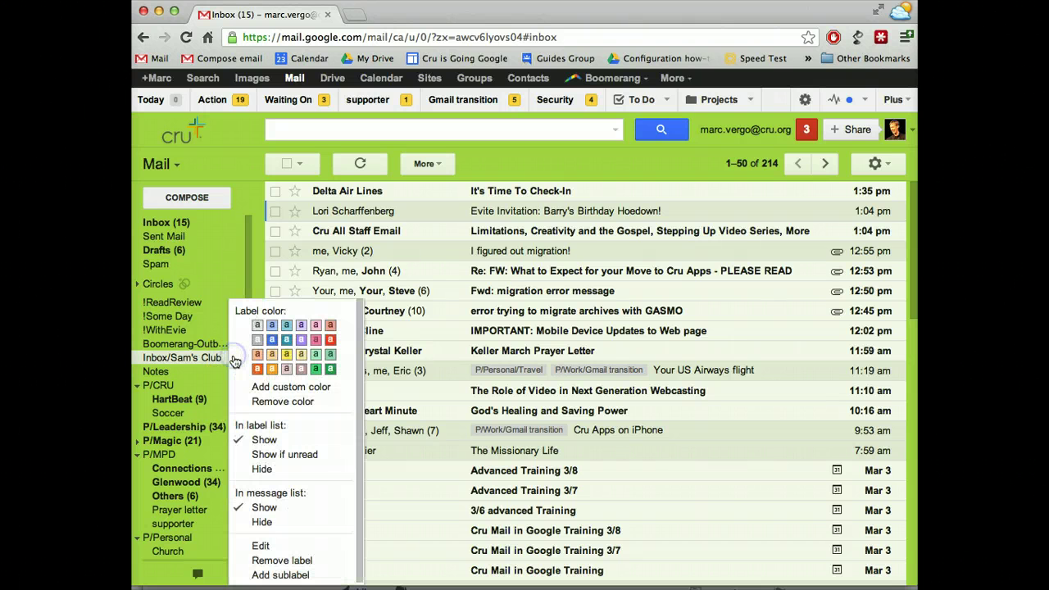
pyautogui.click(274, 549)
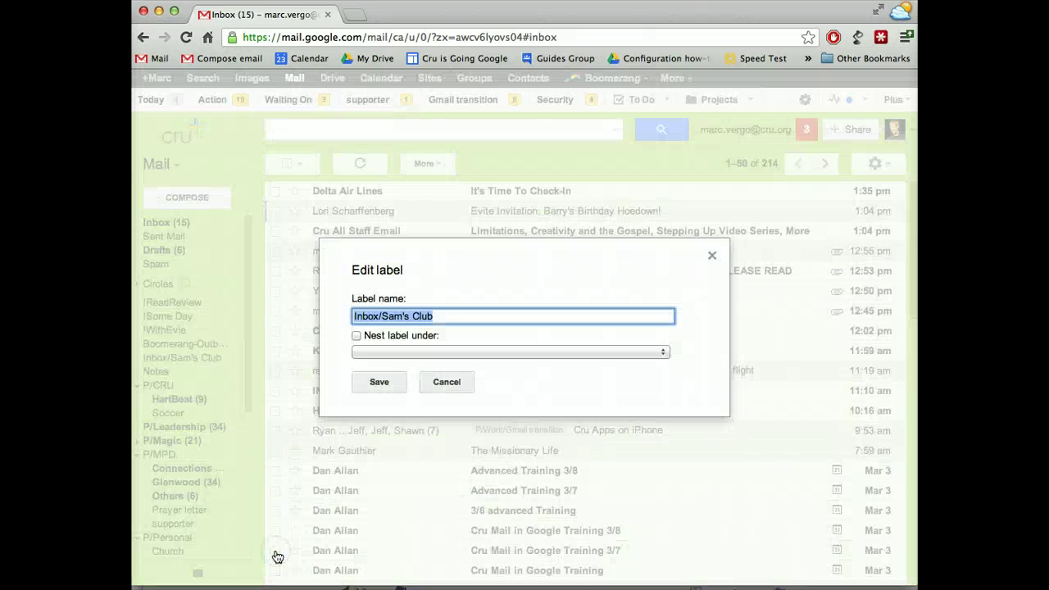
pyautogui.click(371, 316)
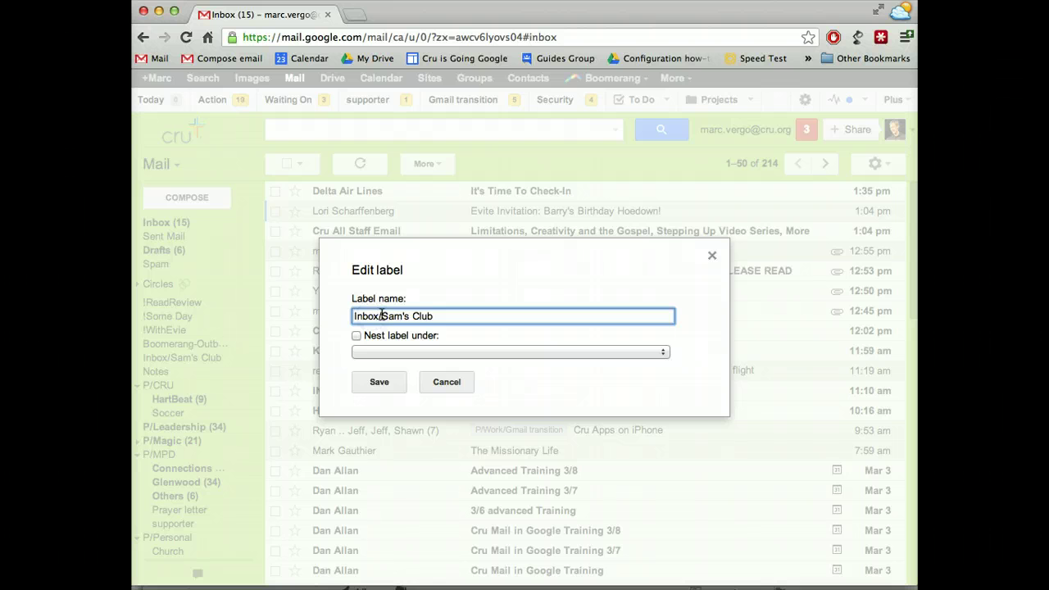
pyautogui.moveTo(382, 316); pyautogui.dragTo(293, 321)
pyautogui.press('BackSpace')
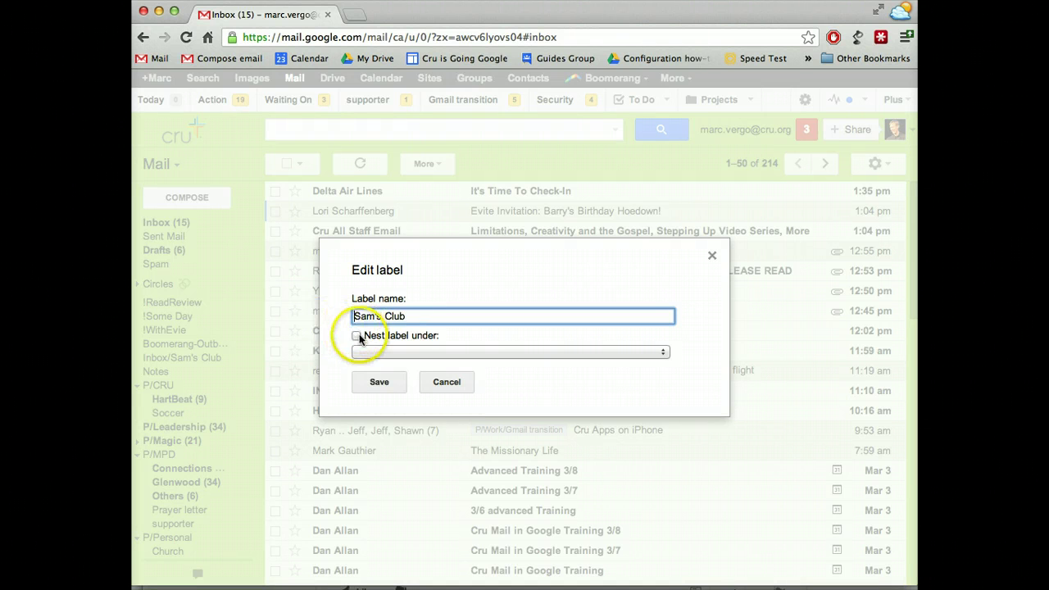
pyautogui.click(369, 315)
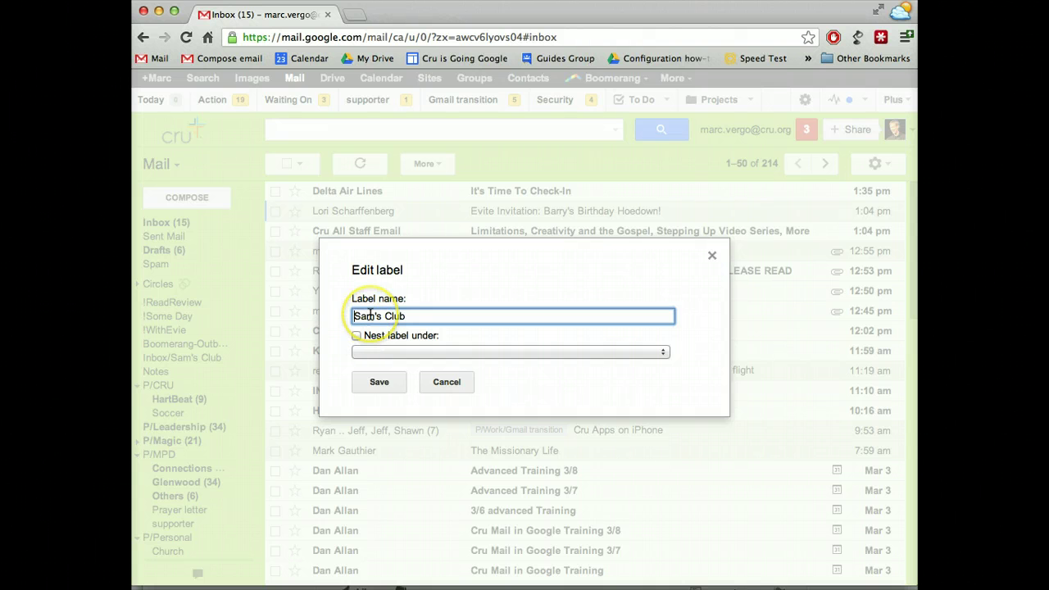
# Step: Nest the Sam's Club label under ZArchive and save
pyautogui.click(356, 336)
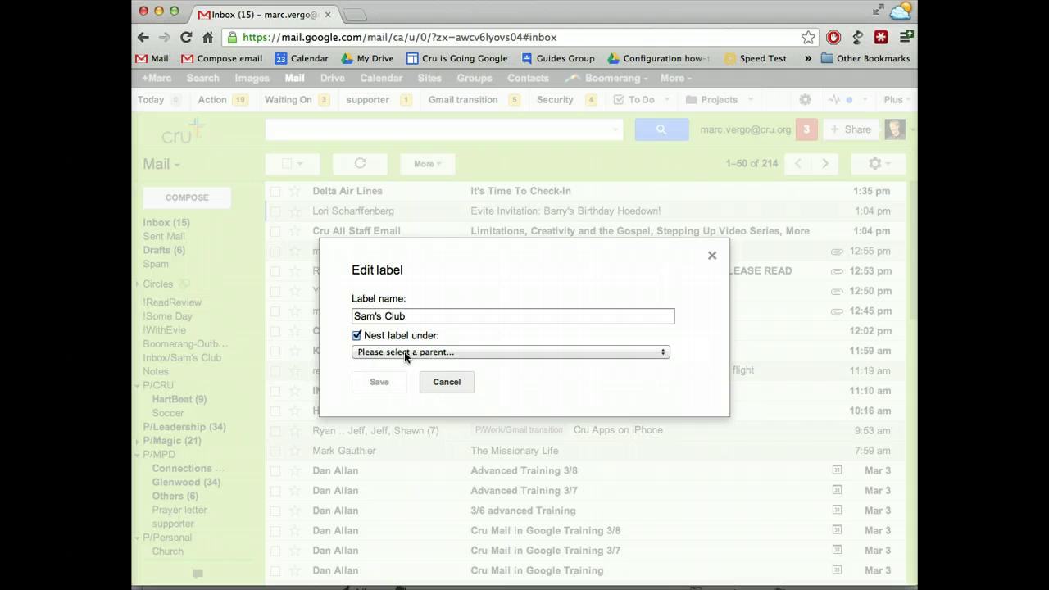
pyautogui.click(404, 352)
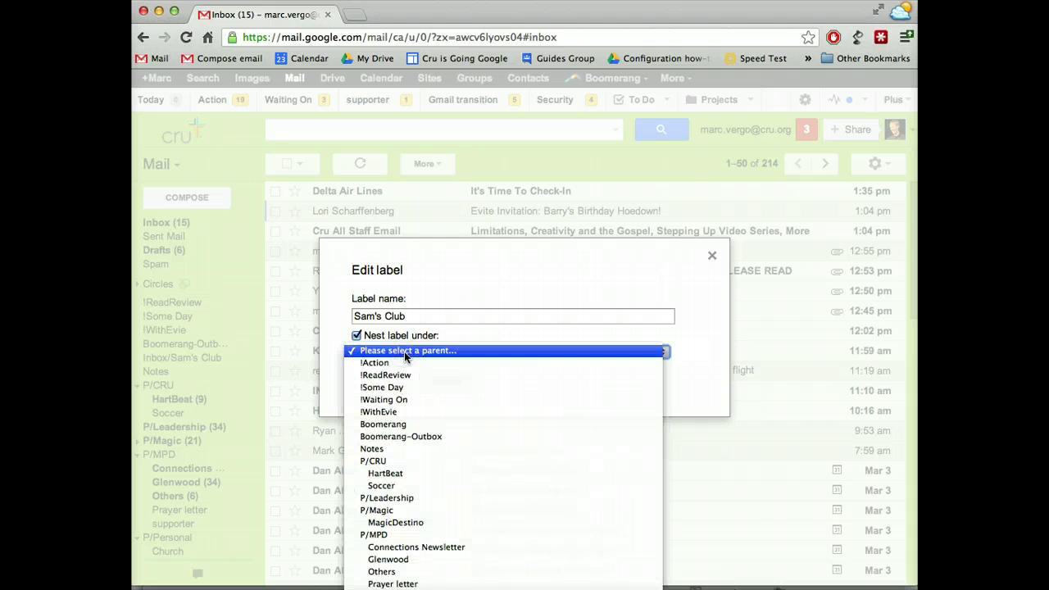
pyautogui.scroll(-3, 404, 464)
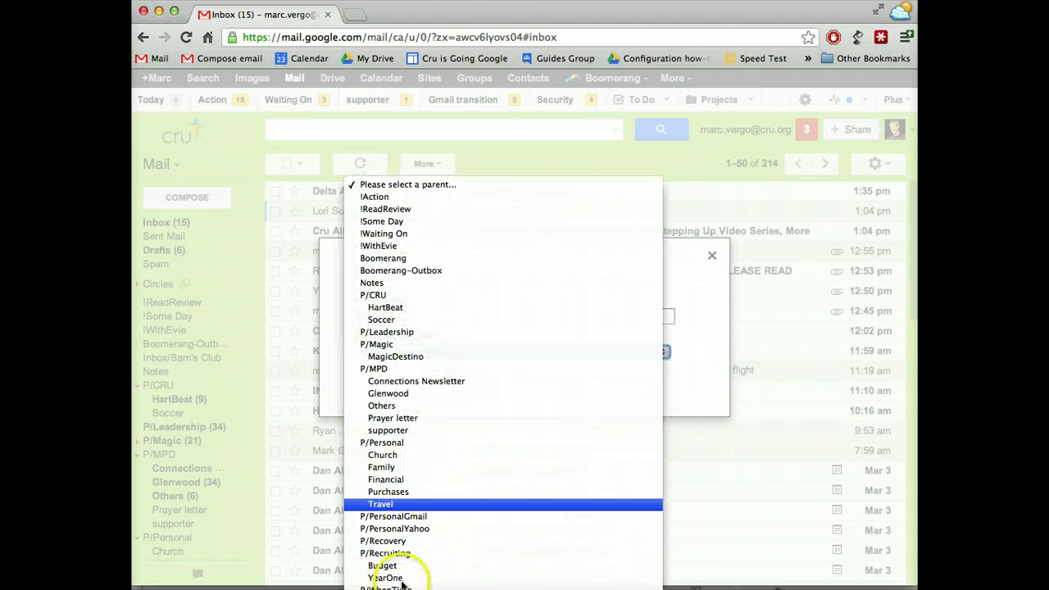
pyautogui.scroll(-4, 394, 566)
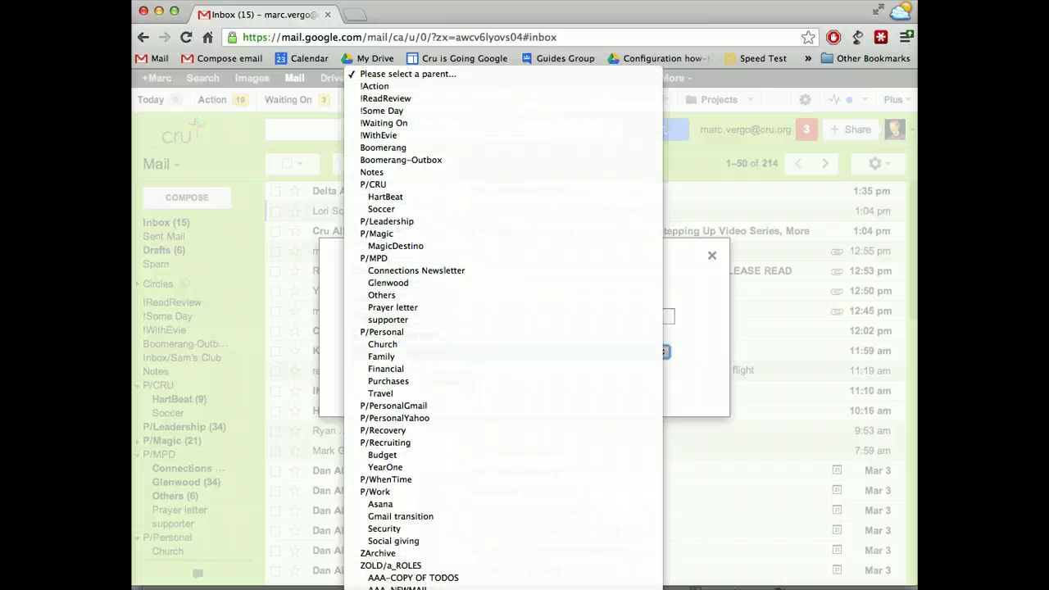
pyautogui.click(394, 554)
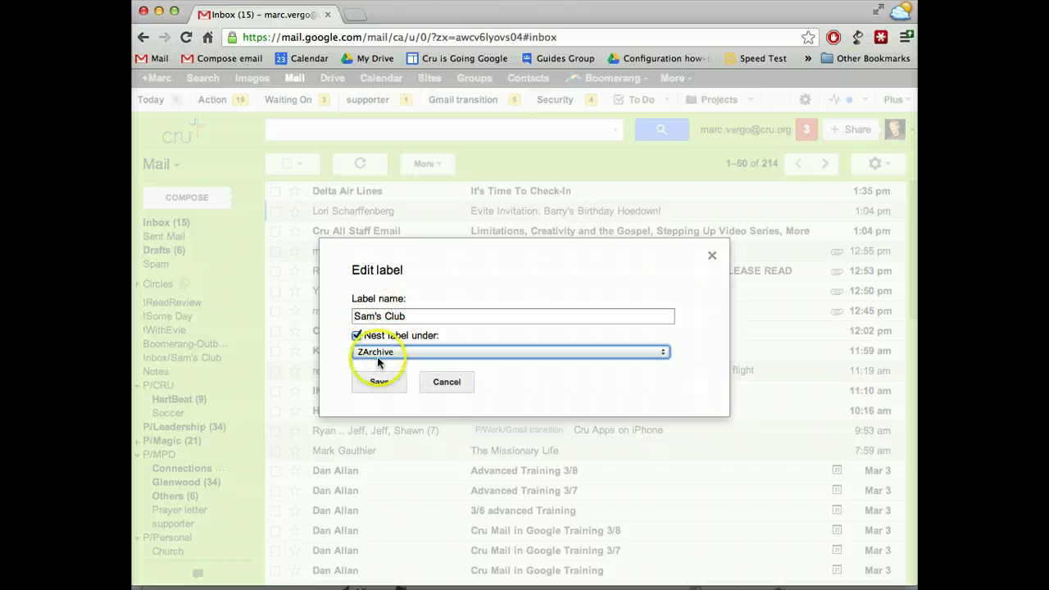
pyautogui.click(379, 383)
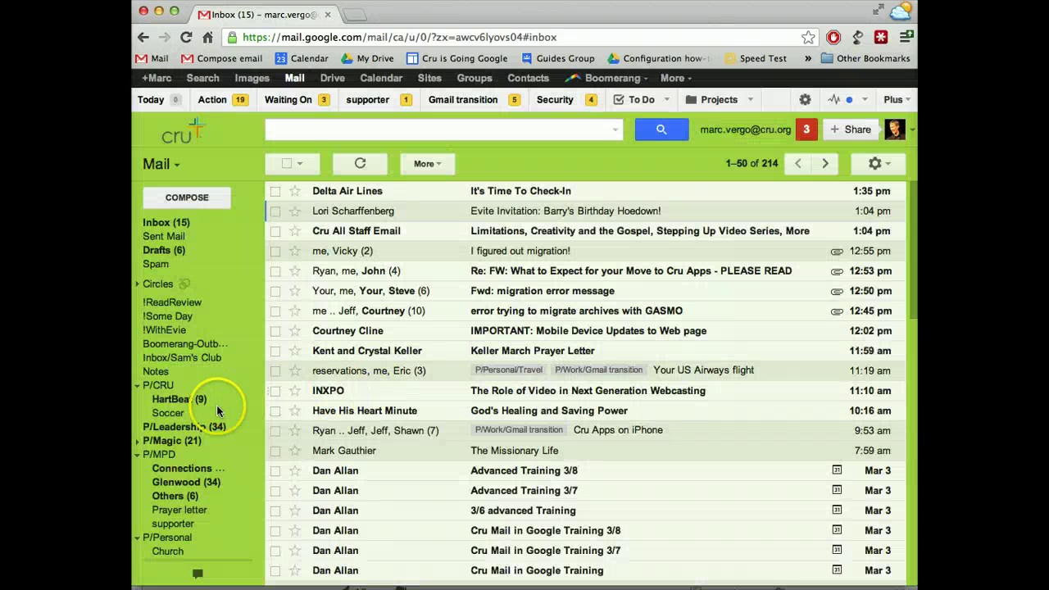
# Step: Check ZArchive/Sam's Club in Gmail, view the empty ZArchive label, and return to Outlook
pyautogui.scroll(-5, 209, 406)
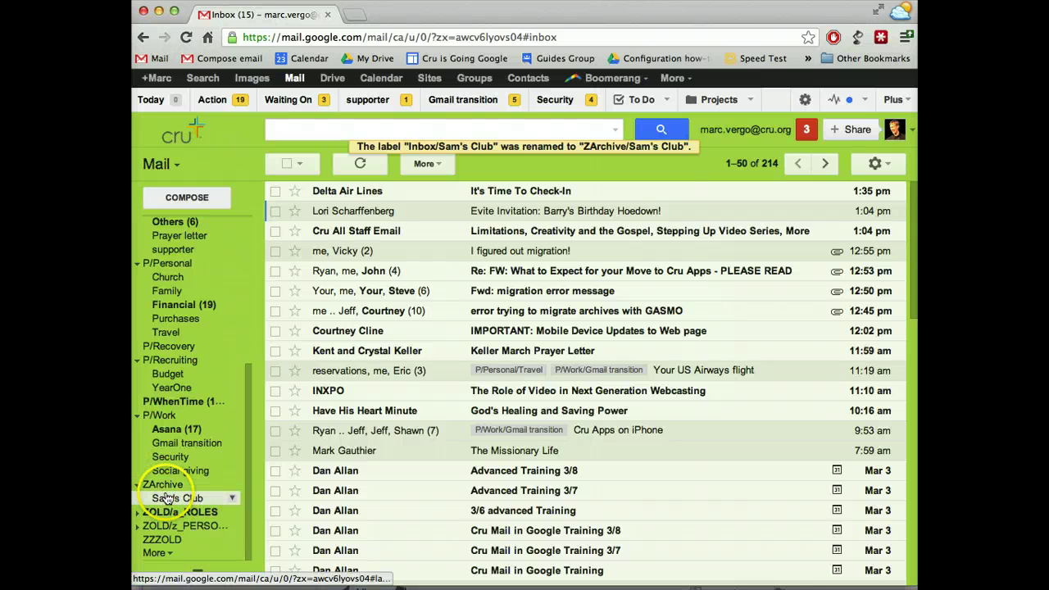
pyautogui.click(167, 497)
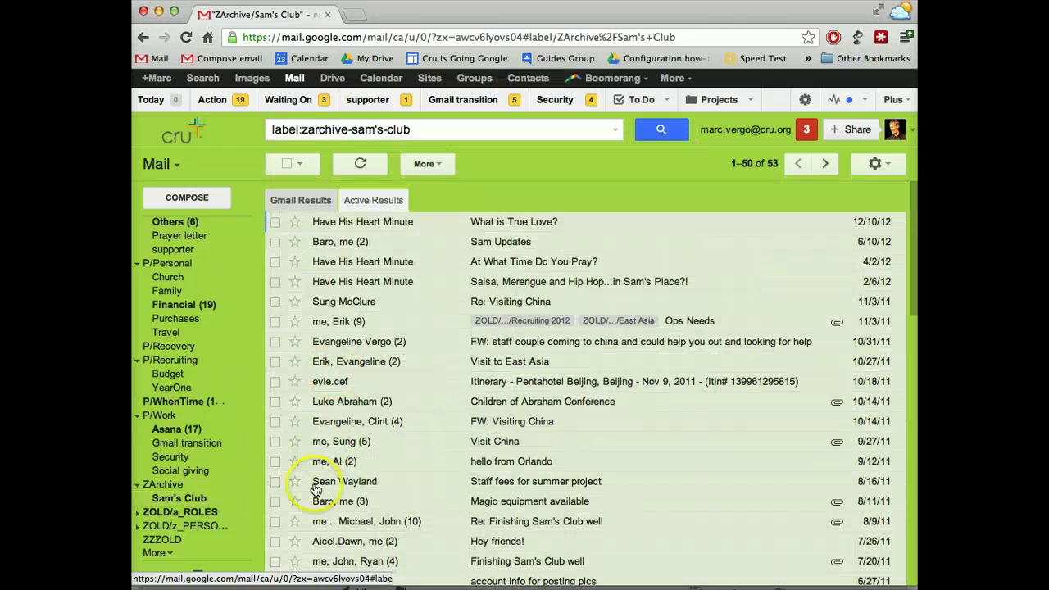
pyautogui.click(173, 487)
pyautogui.scroll(6, 174, 487)
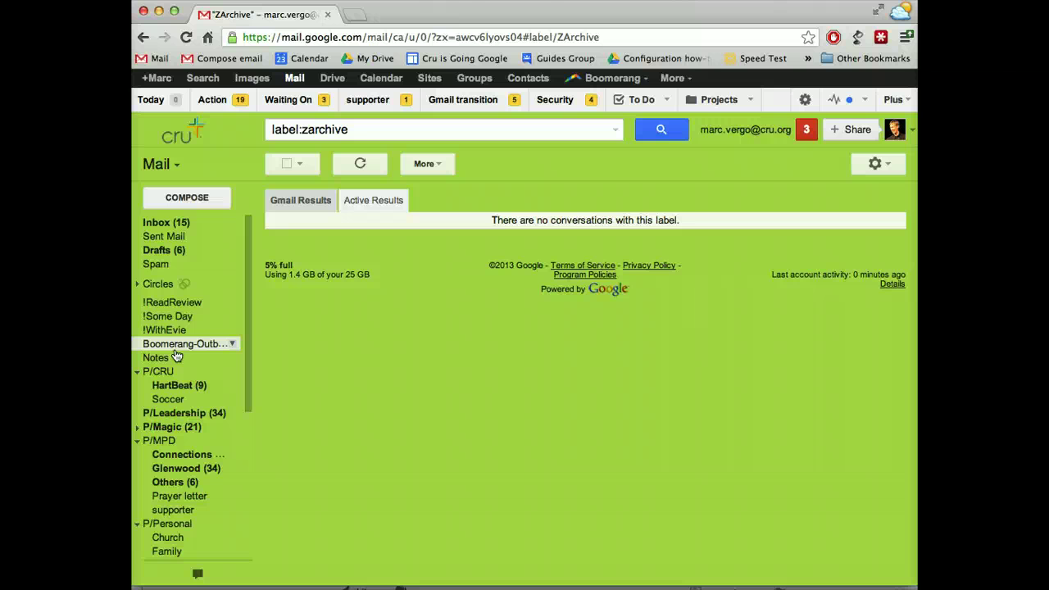
pyautogui.scroll(-5, 175, 353)
pyautogui.click(172, 484)
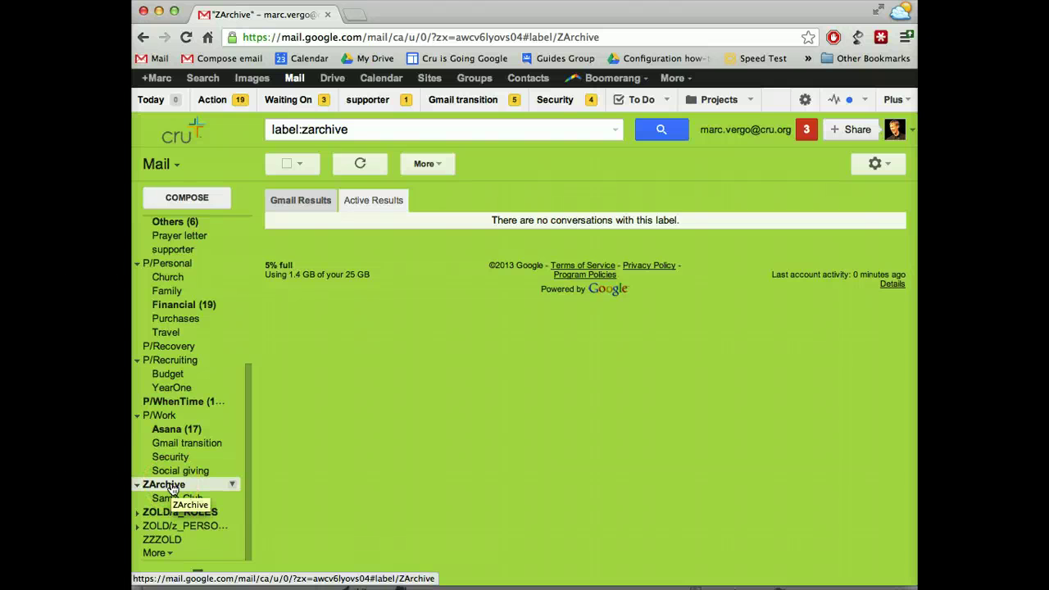
pyautogui.click(170, 495)
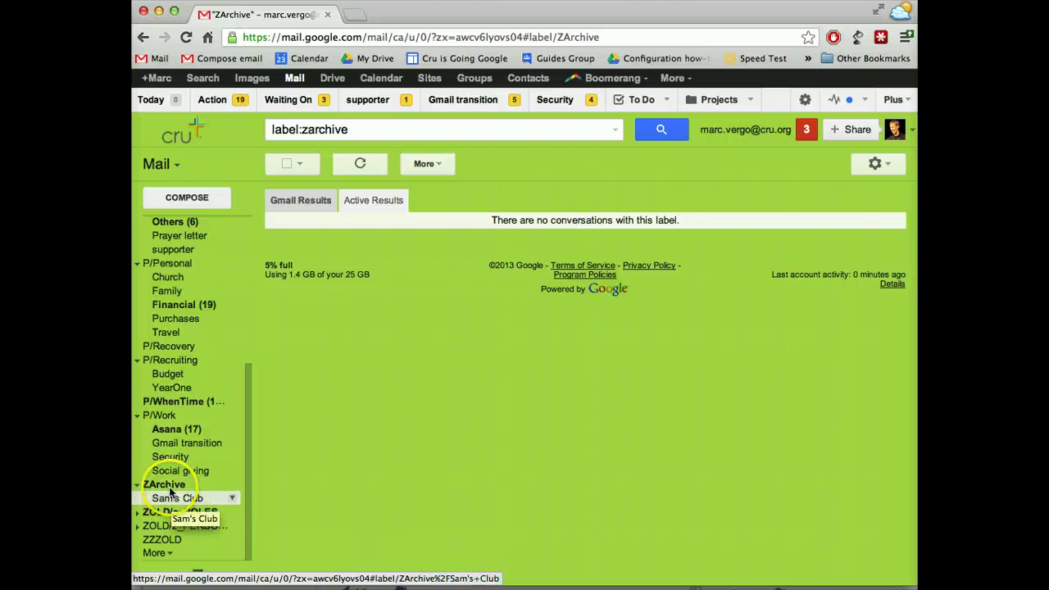
pyautogui.click(172, 485)
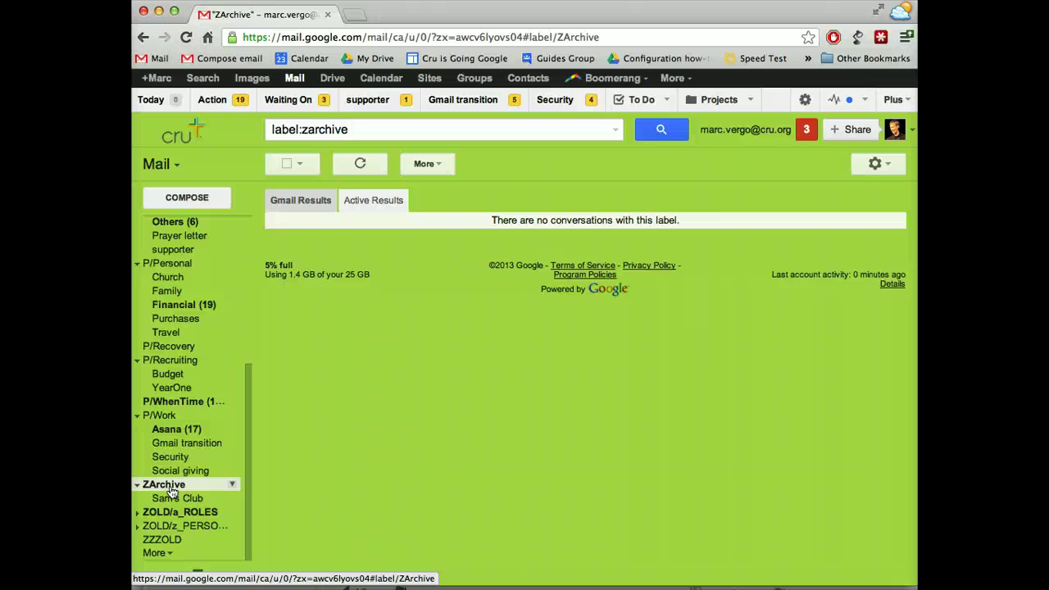
pyautogui.press('super+Tab')
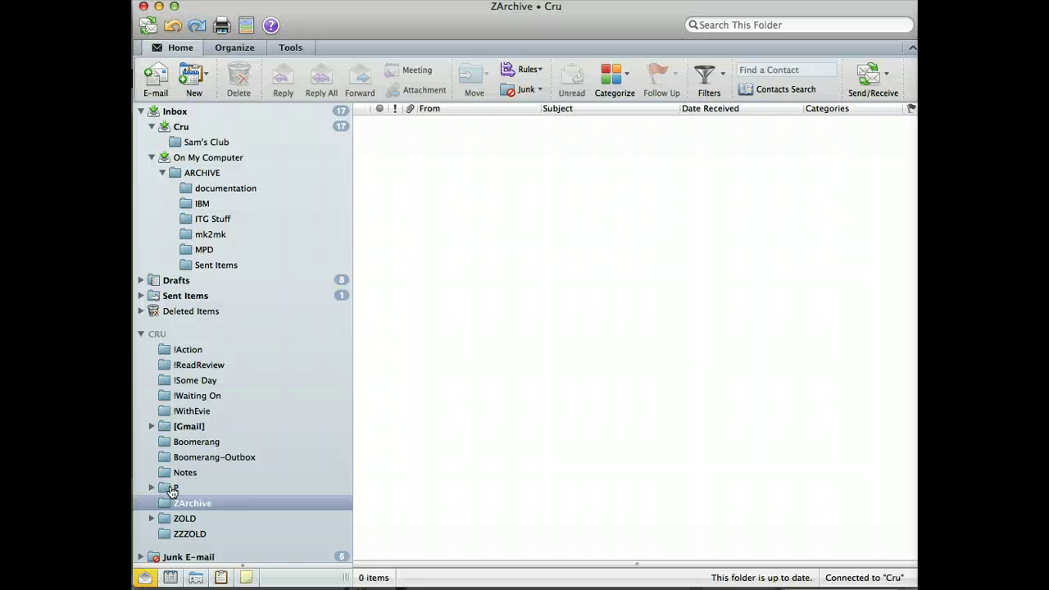
# Step: Run Send/Receive so the ZArchive folder is marked sync pending
pyautogui.moveTo(172, 489); pyautogui.dragTo(212, 457)
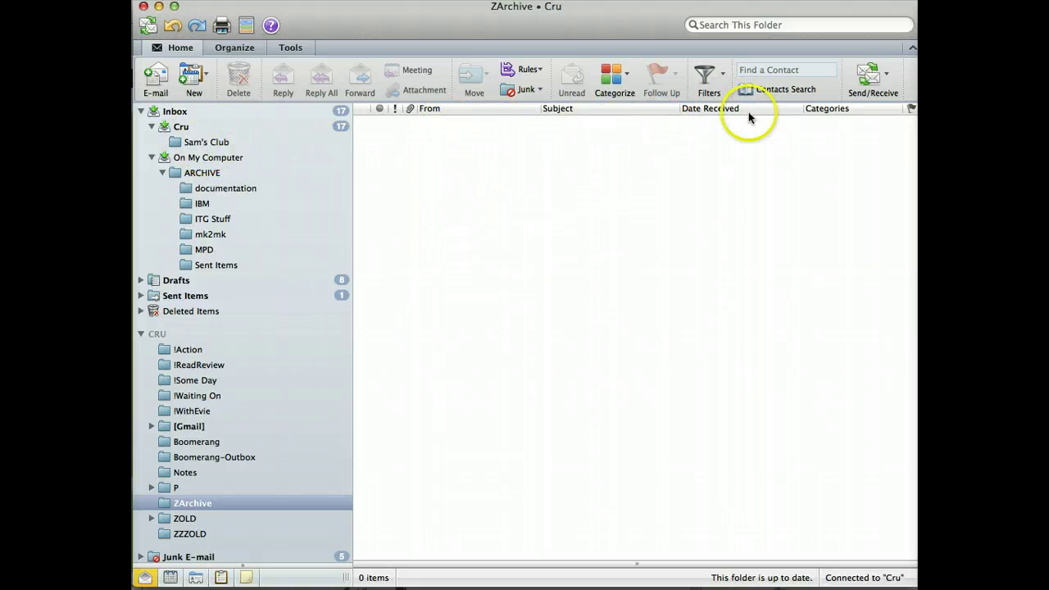
pyautogui.click(868, 75)
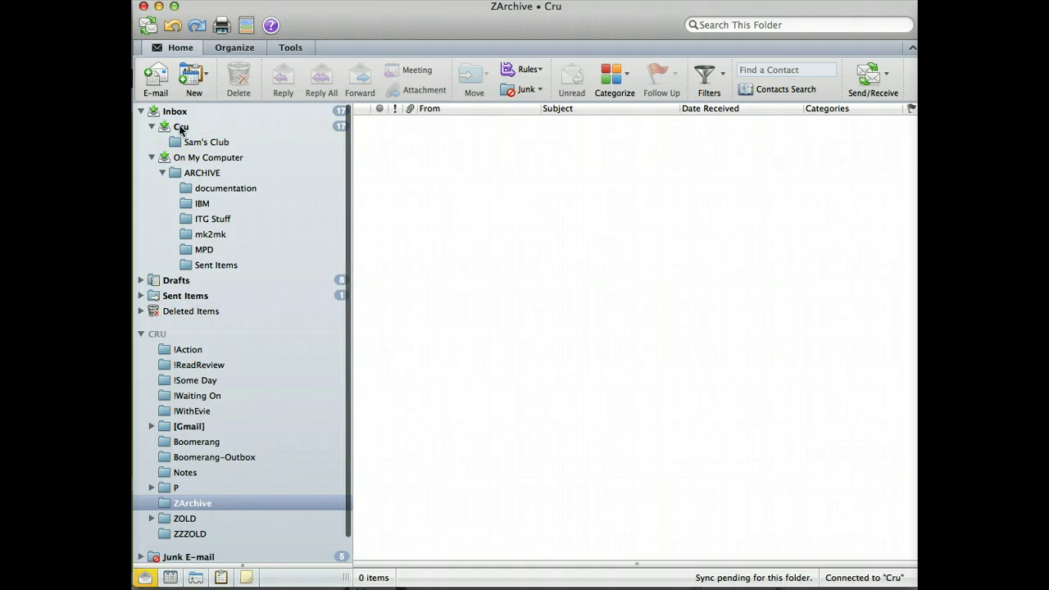
# Step: Synchronize the Cru account now, then open the On My Computer folders
pyautogui.rightClick(181, 129)
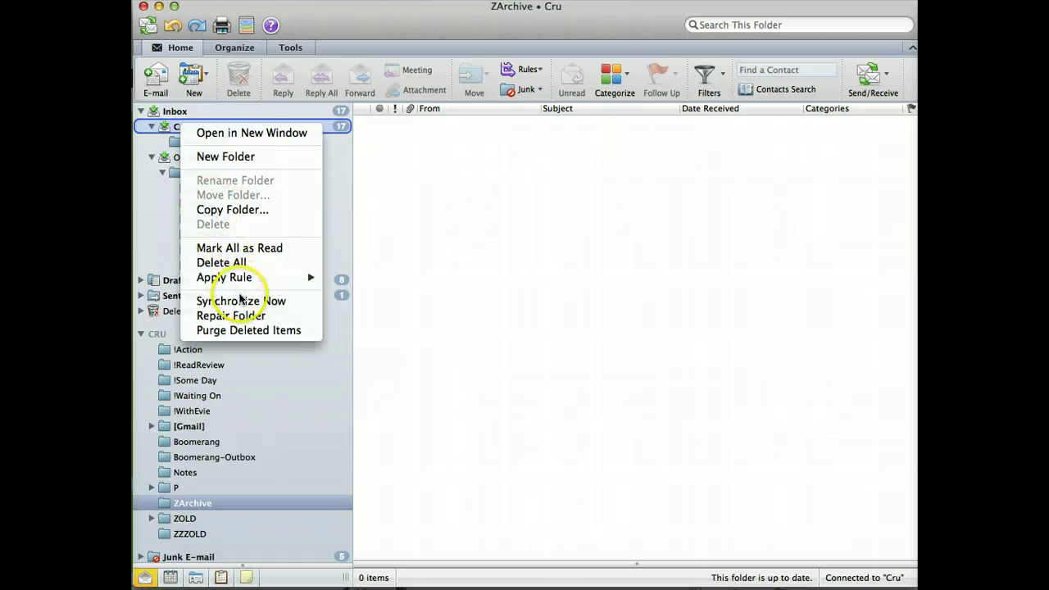
pyautogui.click(243, 302)
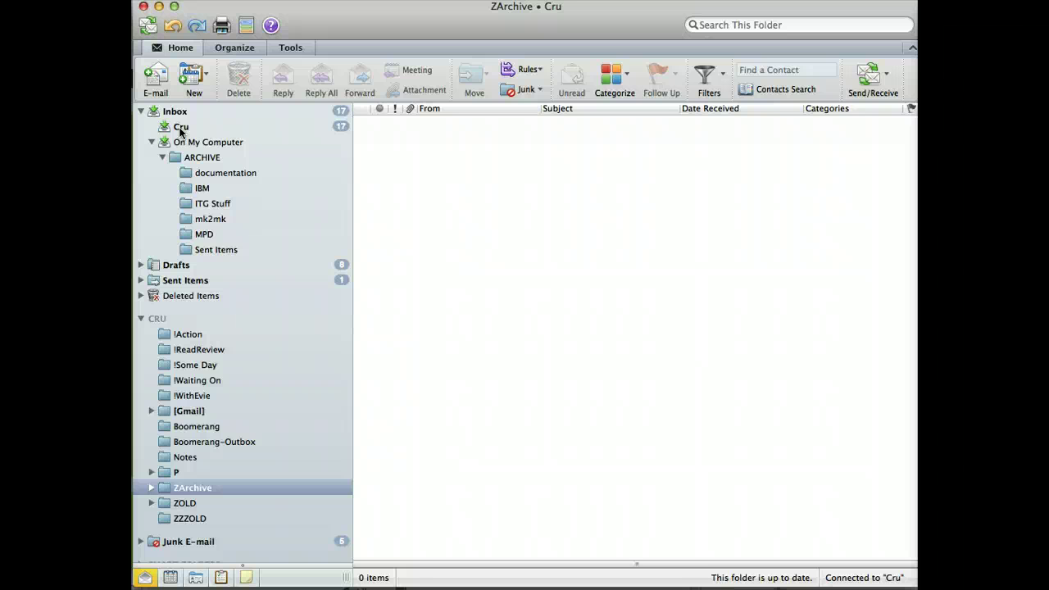
pyautogui.click(188, 143)
pyautogui.click(195, 143)
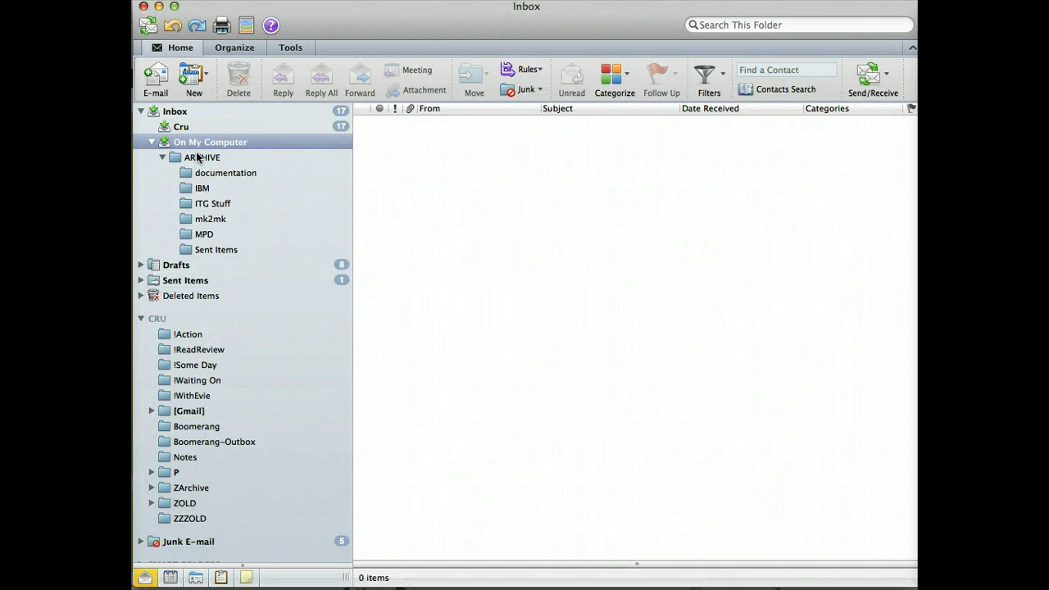
# Step: Open the local MPD folder under ARCHIVE and bring up its actions menu
pyautogui.click(228, 235)
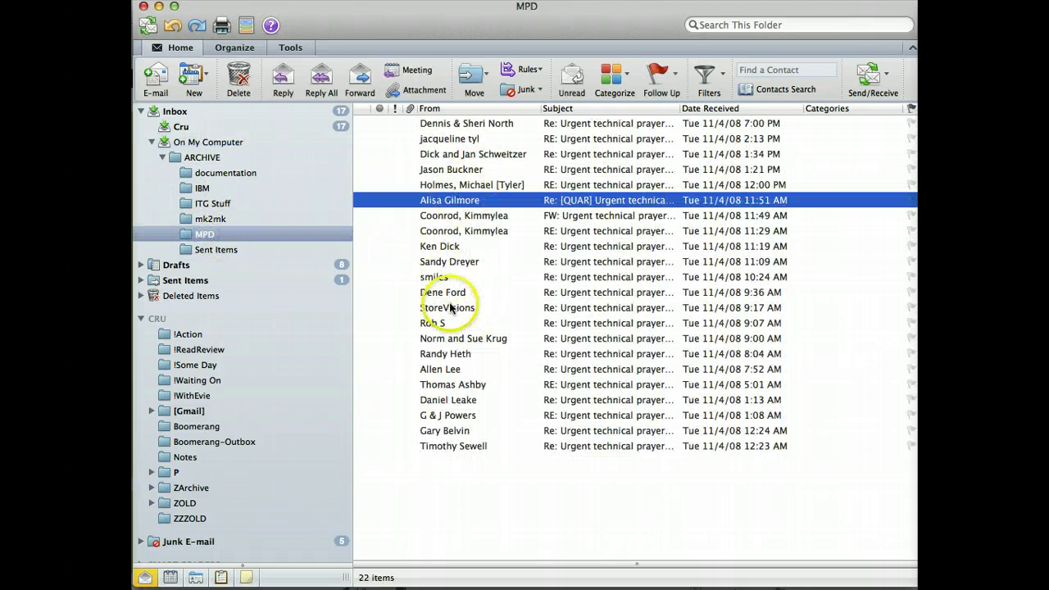
pyautogui.rightClick(206, 236)
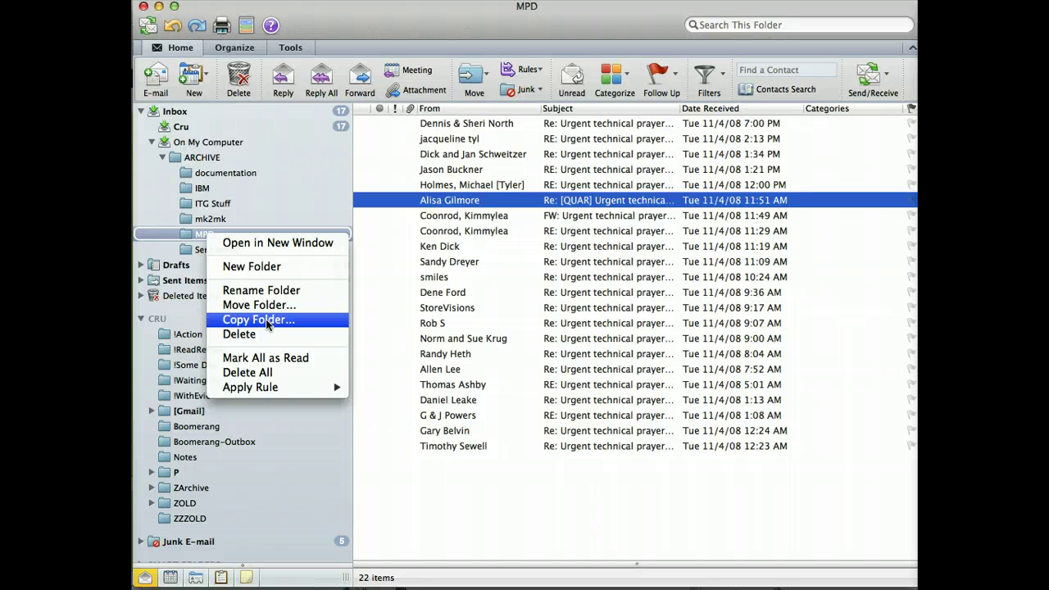
# Step: Copy the local MPD folder into the Cru account's ZArchive folder, found by searching 'zar'
pyautogui.click(269, 321)
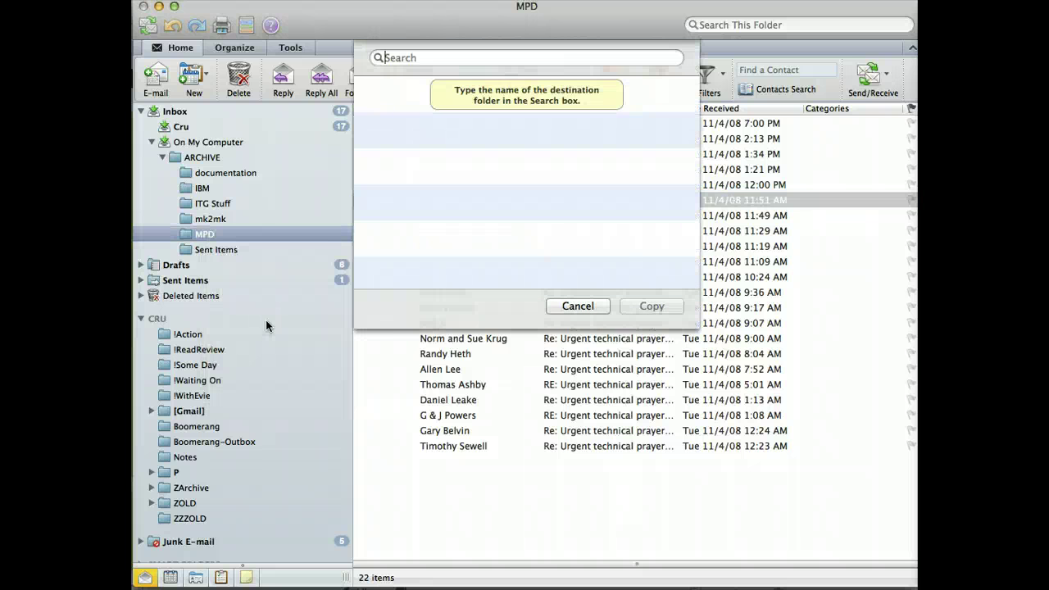
pyautogui.write('zar')
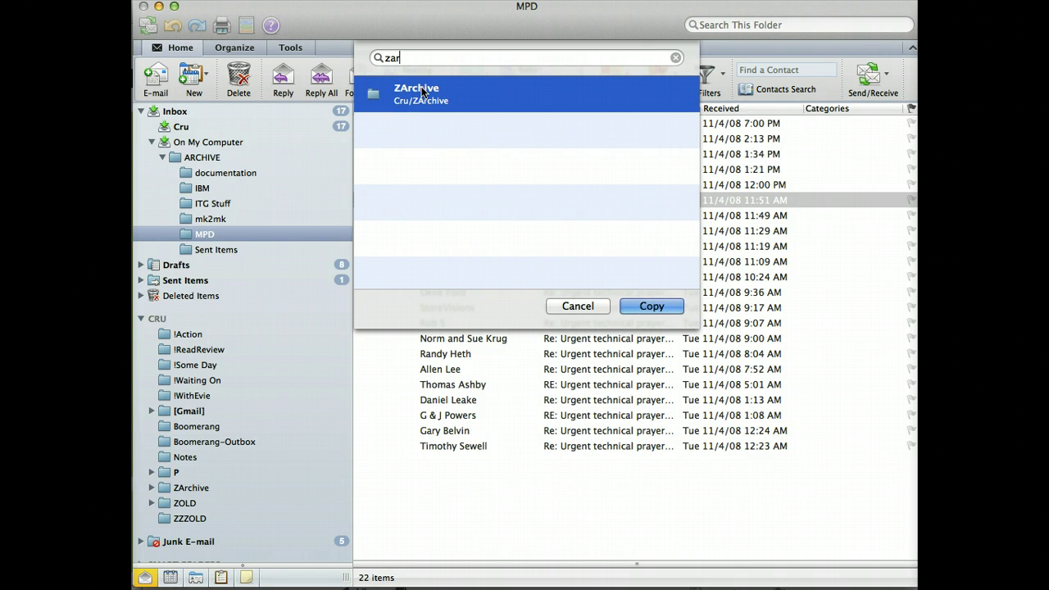
pyautogui.click(648, 306)
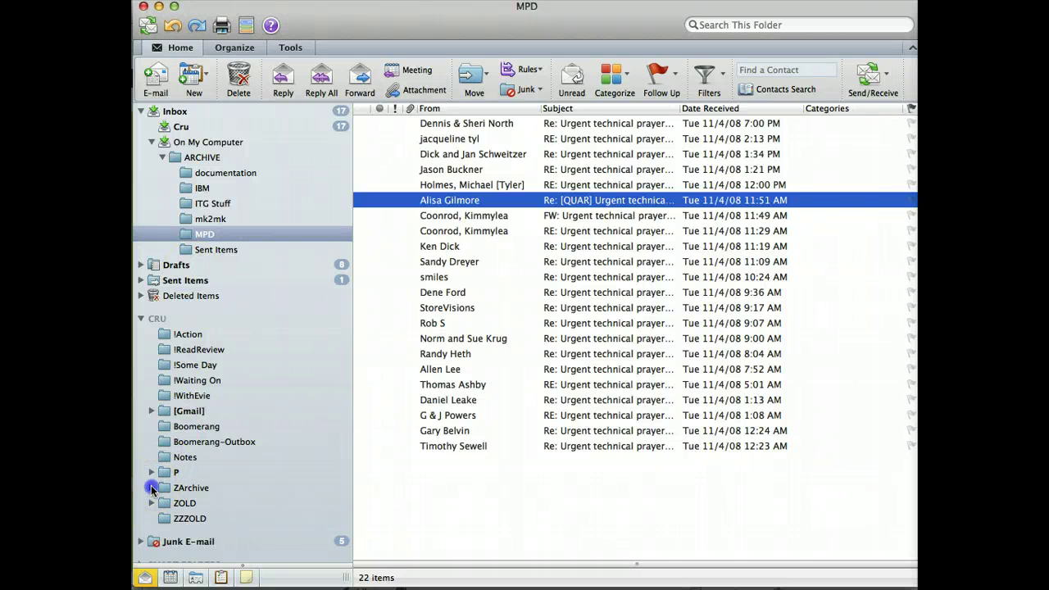
# Step: Expand ZArchive and check that its new MPD subfolder holds 22 messages, then return to Chrome
pyautogui.click(152, 489)
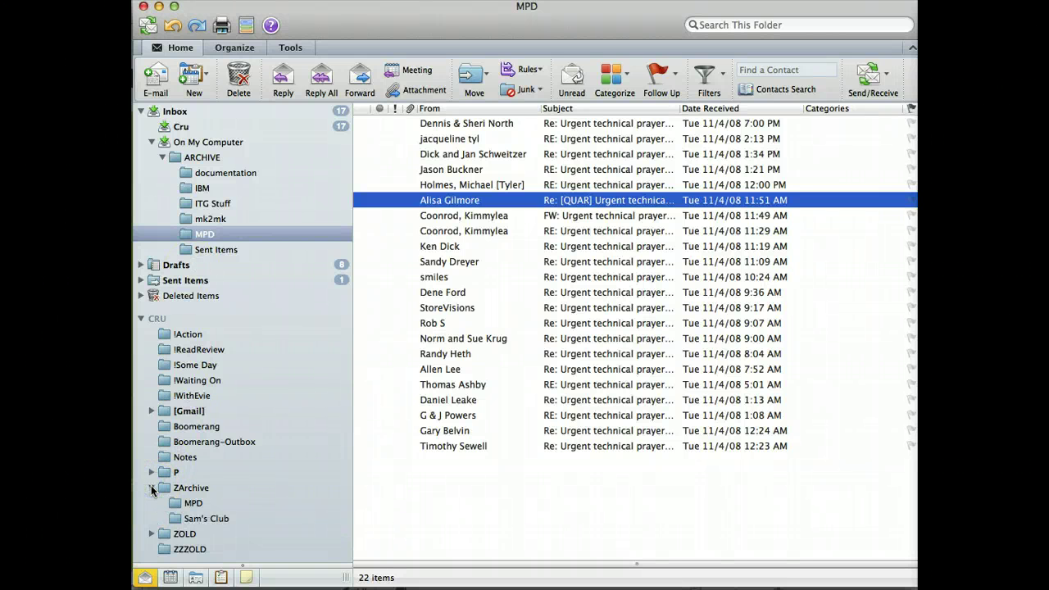
pyautogui.click(194, 503)
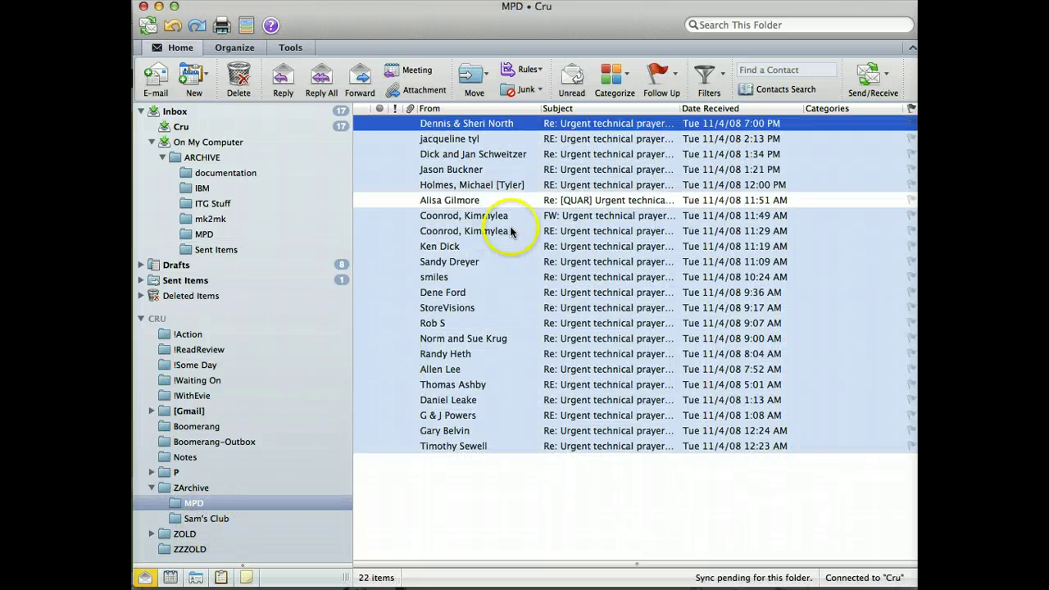
pyautogui.rightClick(199, 505)
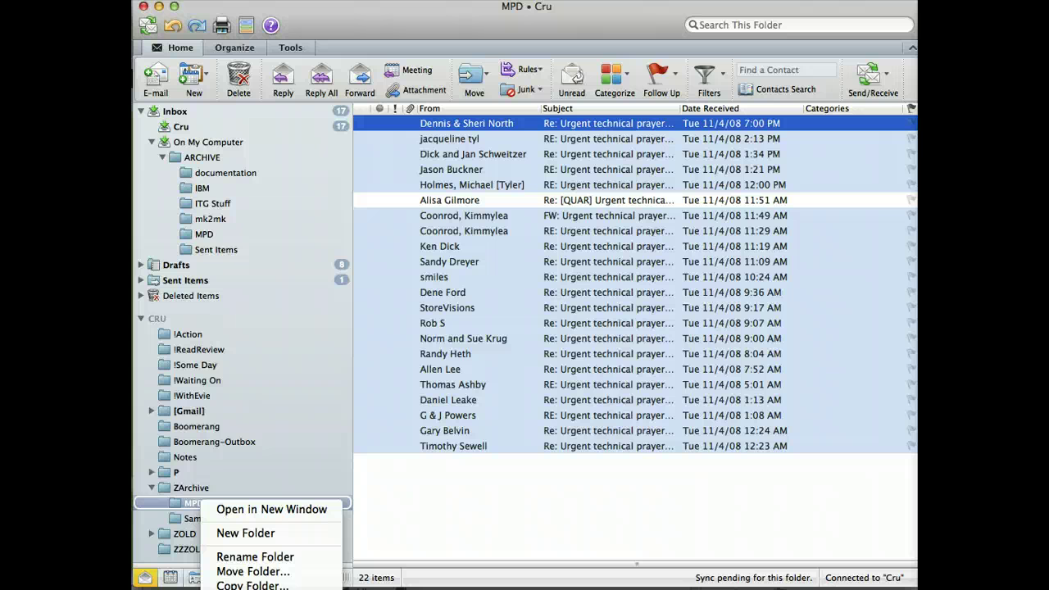
pyautogui.click(193, 504)
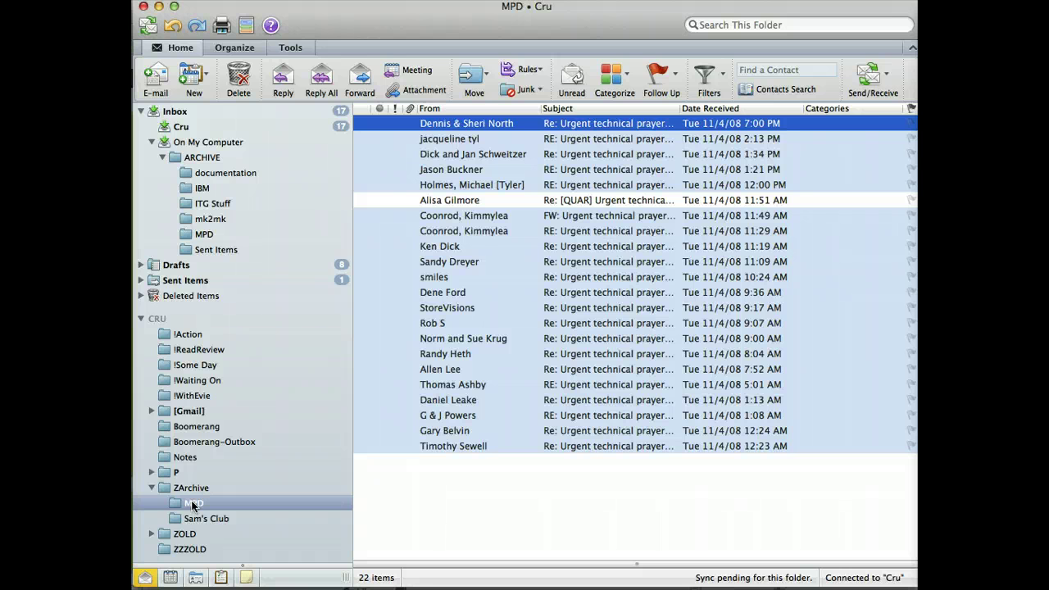
pyautogui.press('super+Tab')
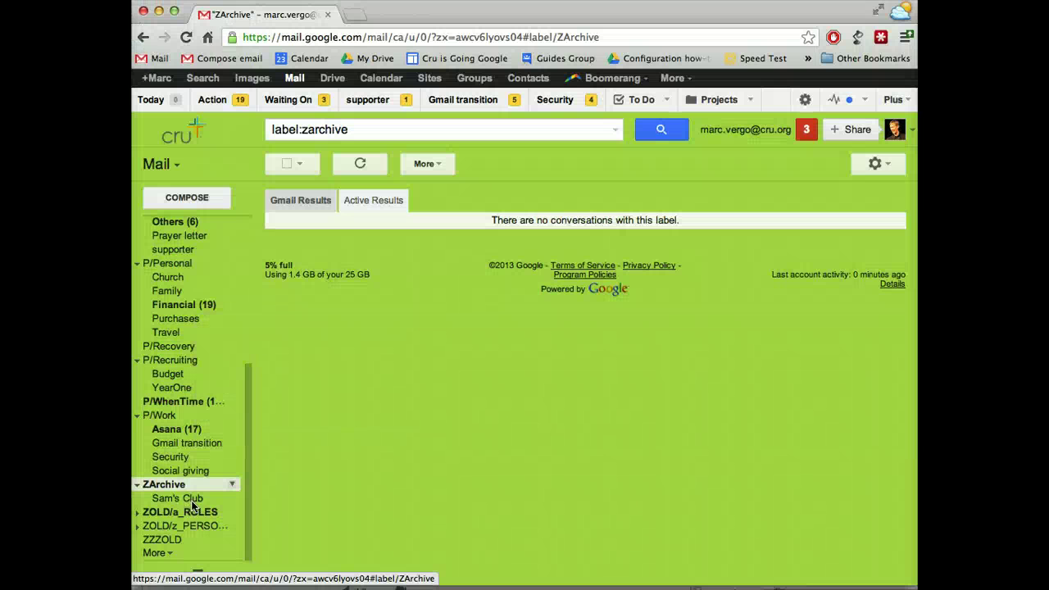
# Step: Reload Gmail so the newly created MPD label shows under ZArchive
pyautogui.moveTo(194, 504); pyautogui.dragTo(166, 489)
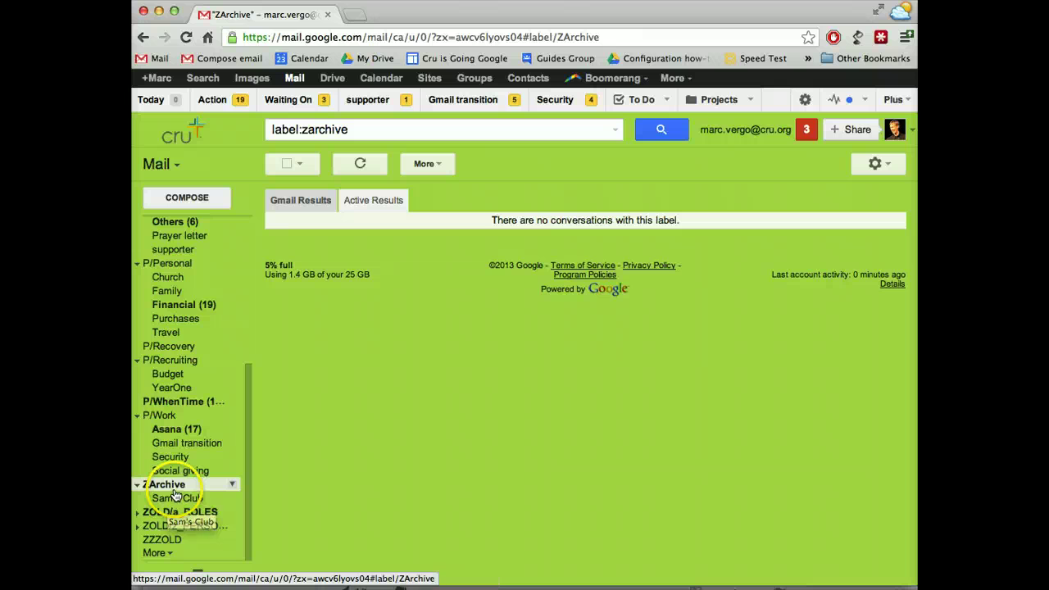
pyautogui.click(175, 496)
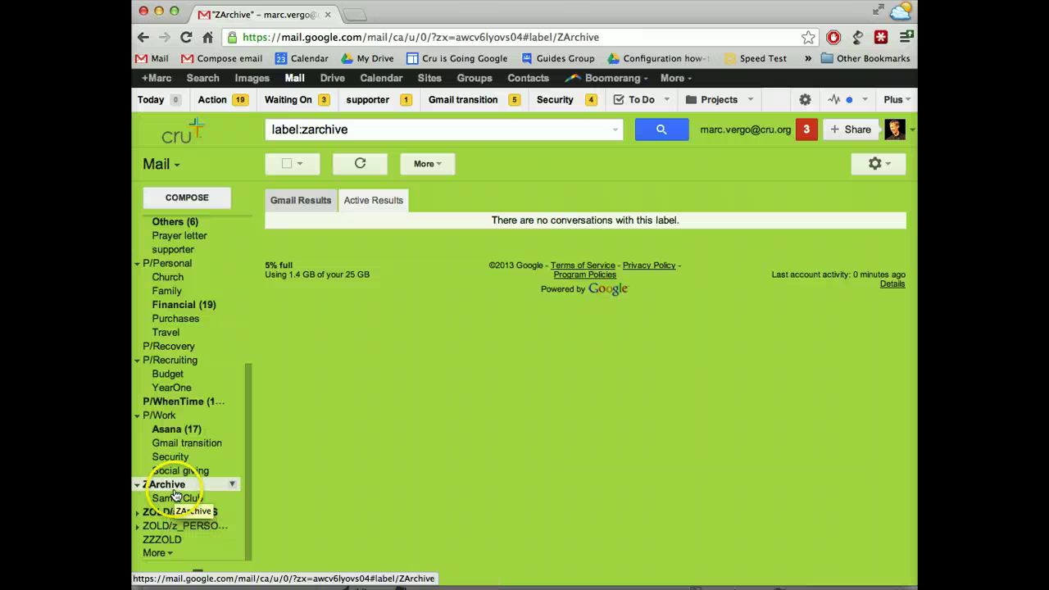
pyautogui.click(186, 37)
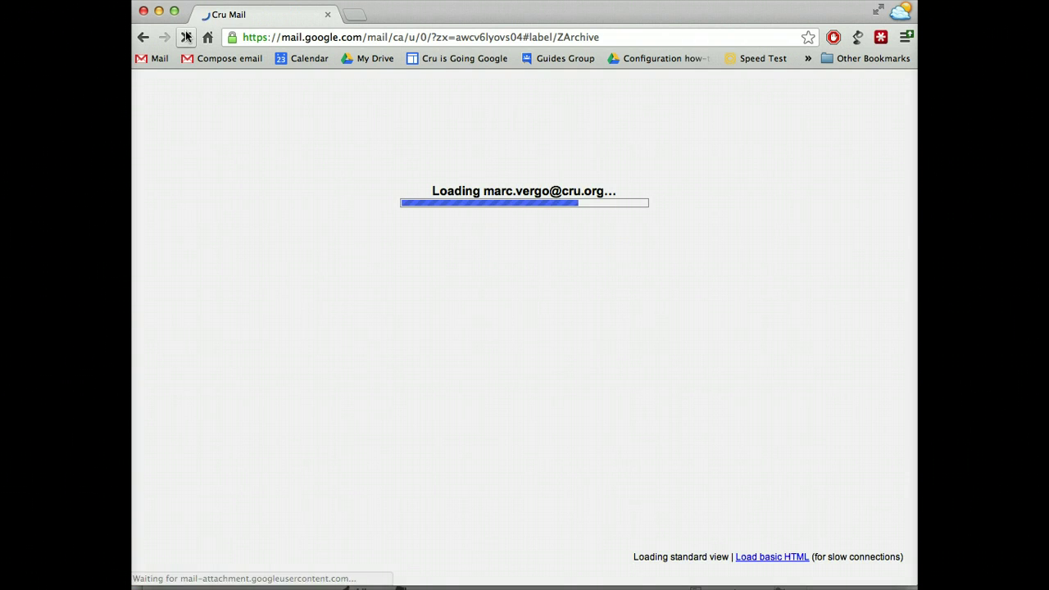
pyautogui.click(186, 49)
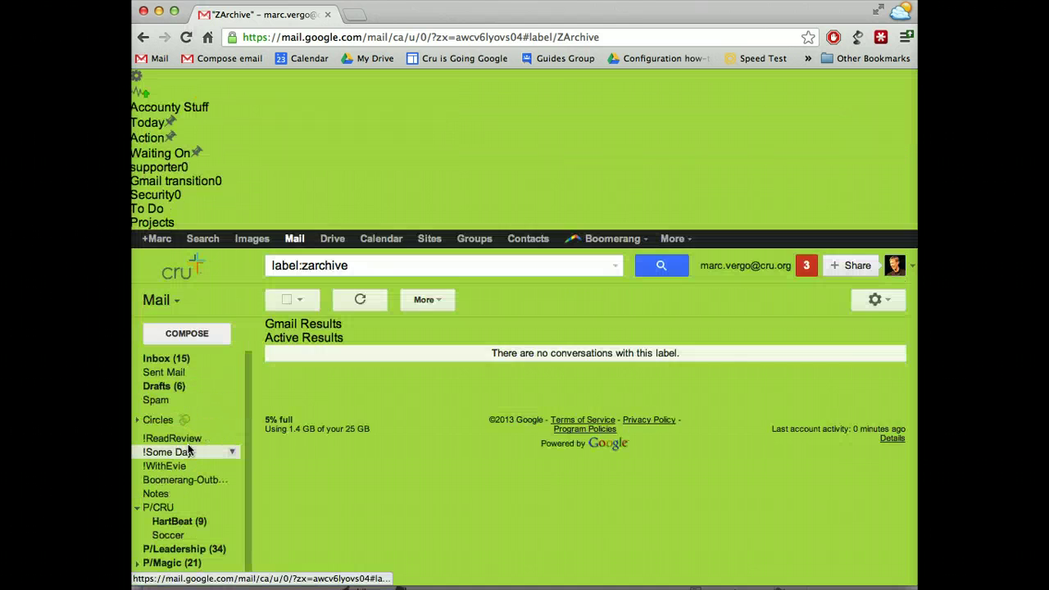
pyautogui.scroll(-5, 189, 449)
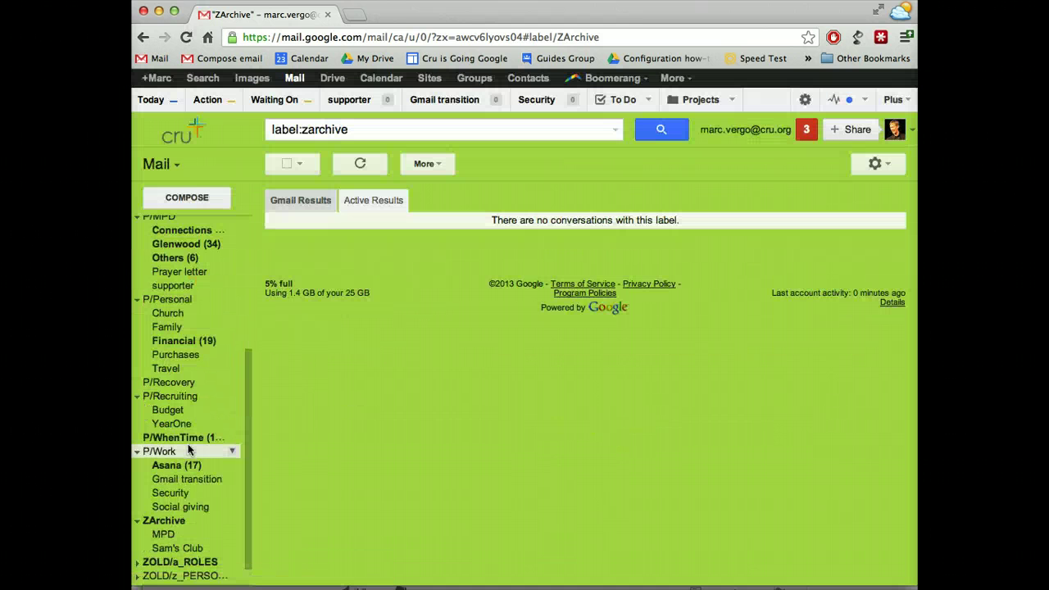
# Step: Open the ZArchive/MPD label and refresh it to list the first 3 of 4 prayer-request replies
pyautogui.click(161, 537)
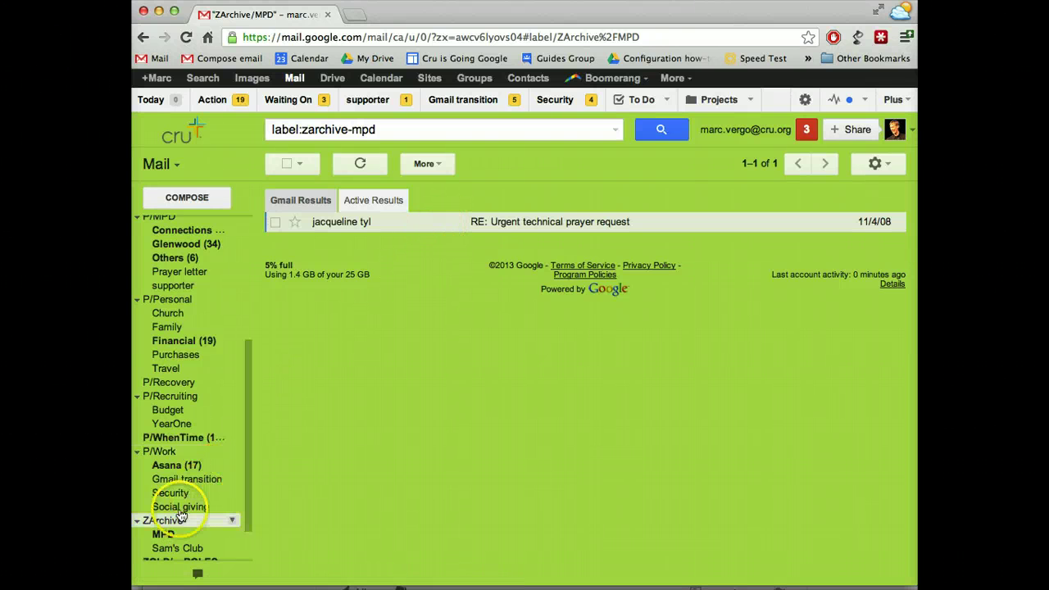
pyautogui.click(363, 164)
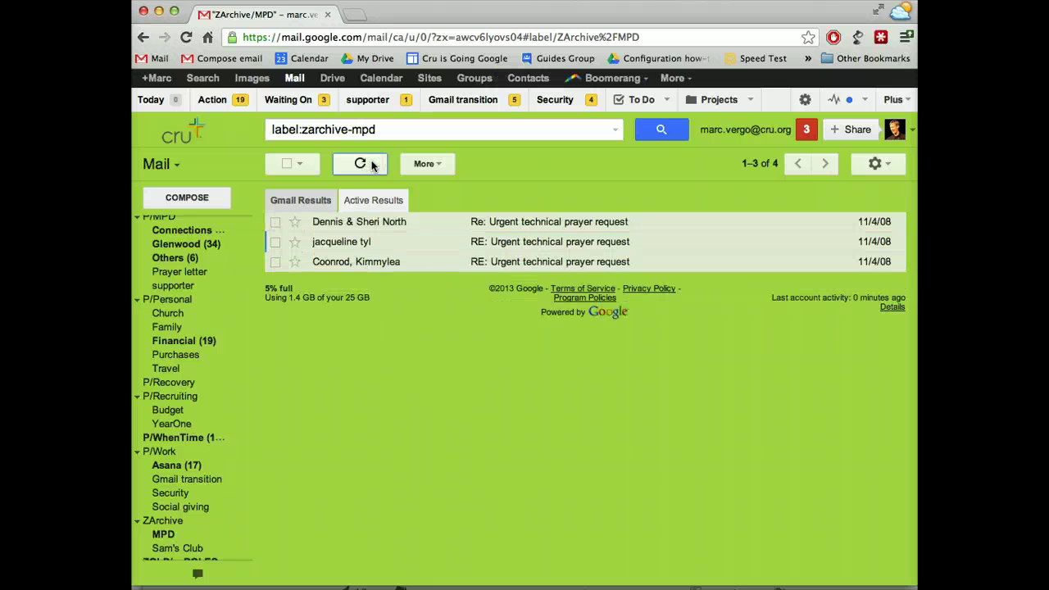
pyautogui.click(355, 297)
pyautogui.press('super+Tab')
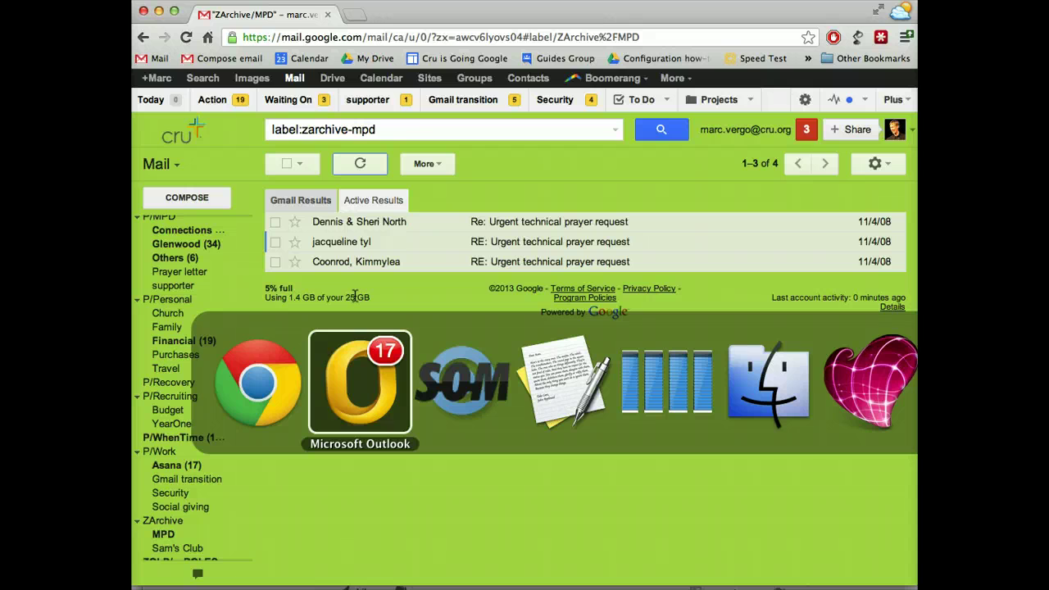
pyautogui.click(360, 390)
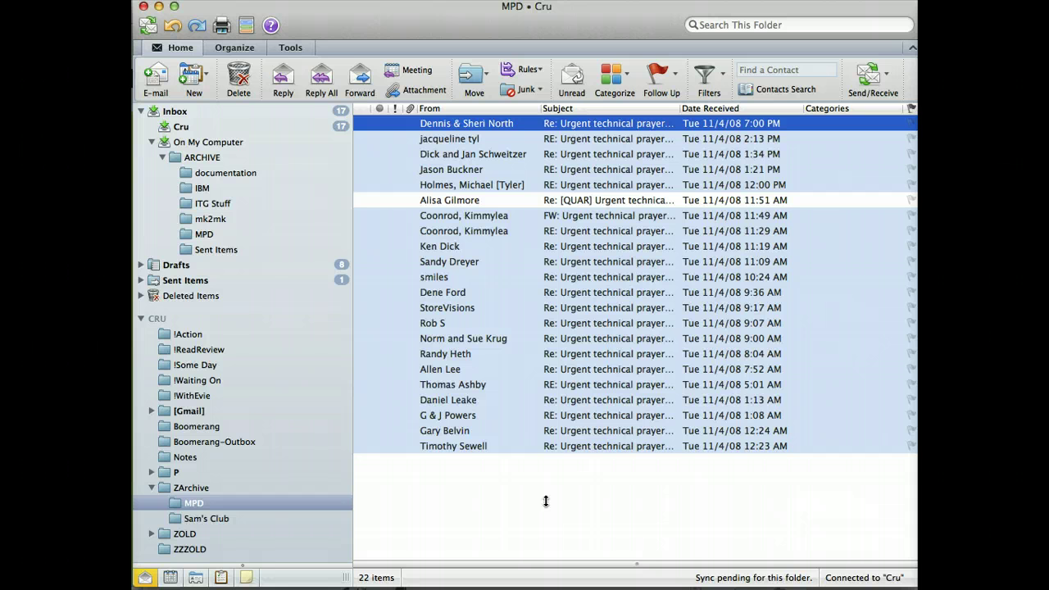
pyautogui.press('super+Tab')
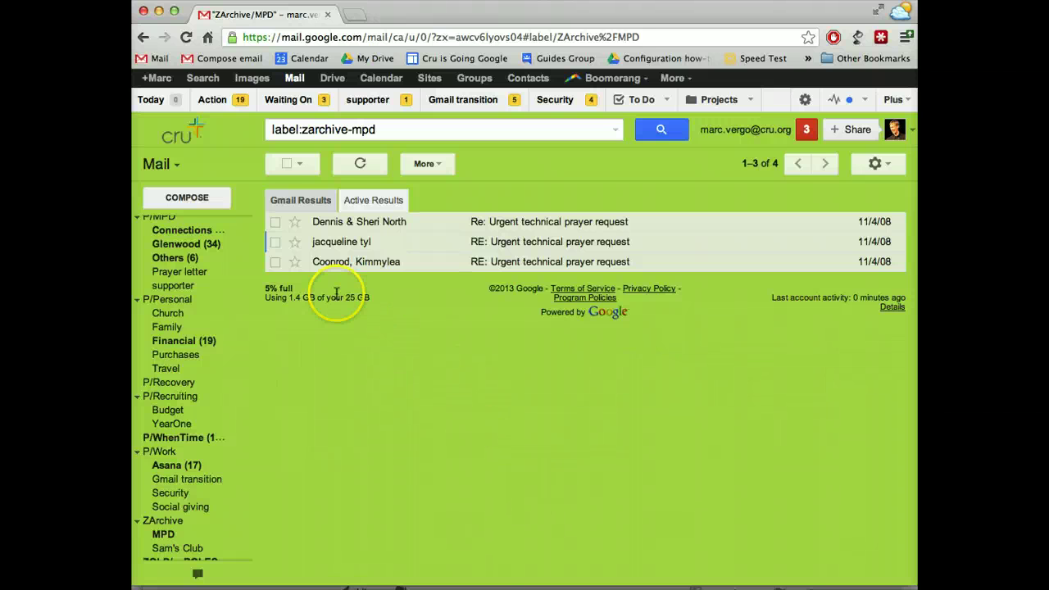
# Step: Refresh the MPD label until it lists all 21 urgent technical prayer request conversations
pyautogui.click(348, 167)
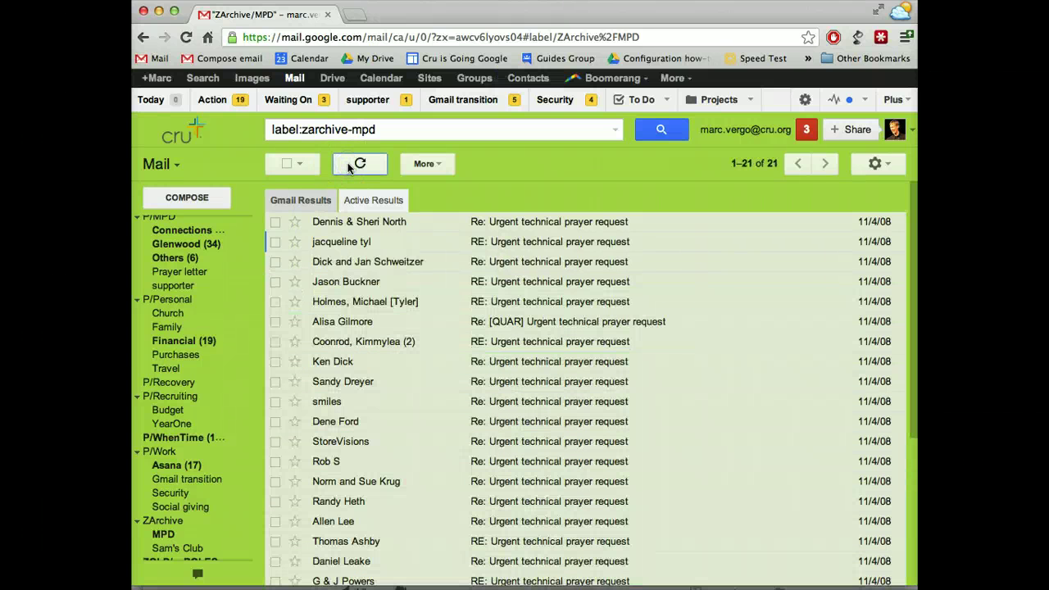
pyautogui.scroll(-5, 510, 346)
pyautogui.scroll(5, 509, 346)
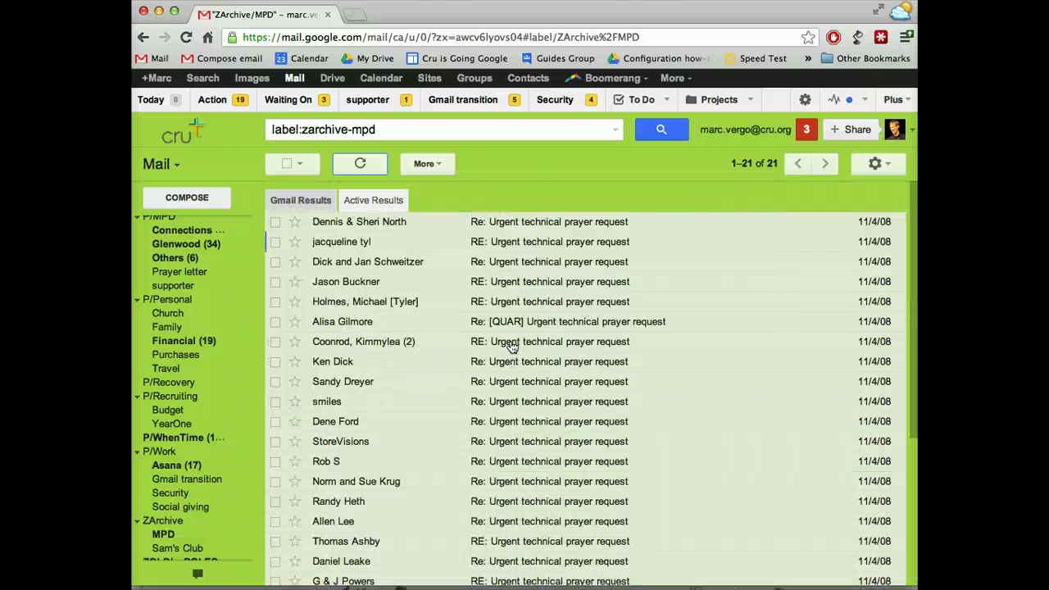